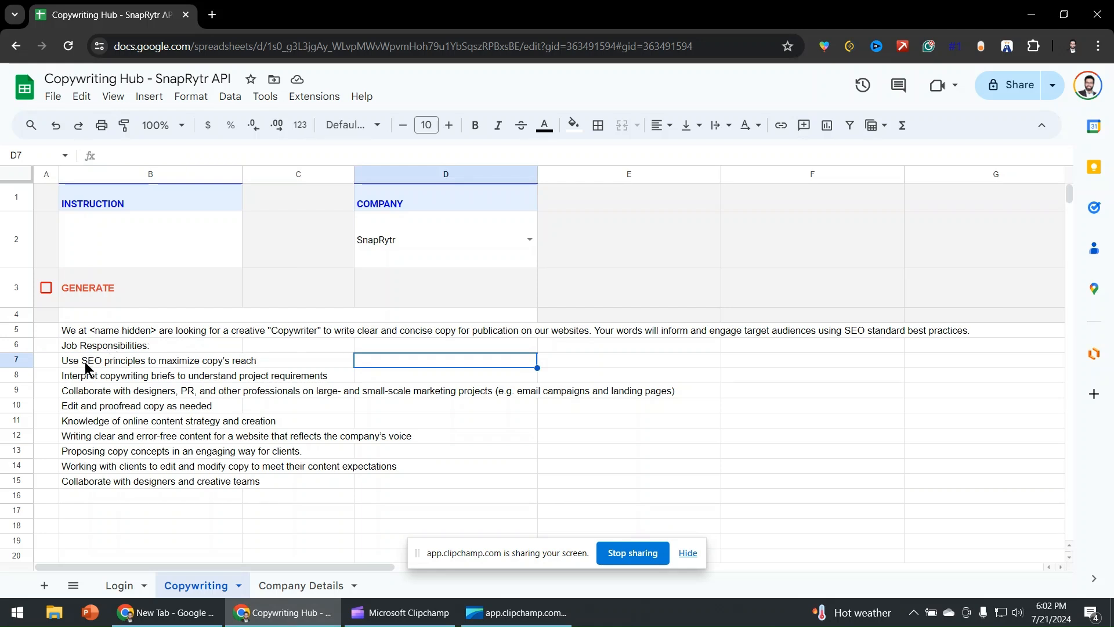
List "landing pages", "website content (service pages)" and "client copy / campaigns" in cells F10 to F12 of the Copywriting sheet
{"action": "left_click", "coordinate": [448, 420]}
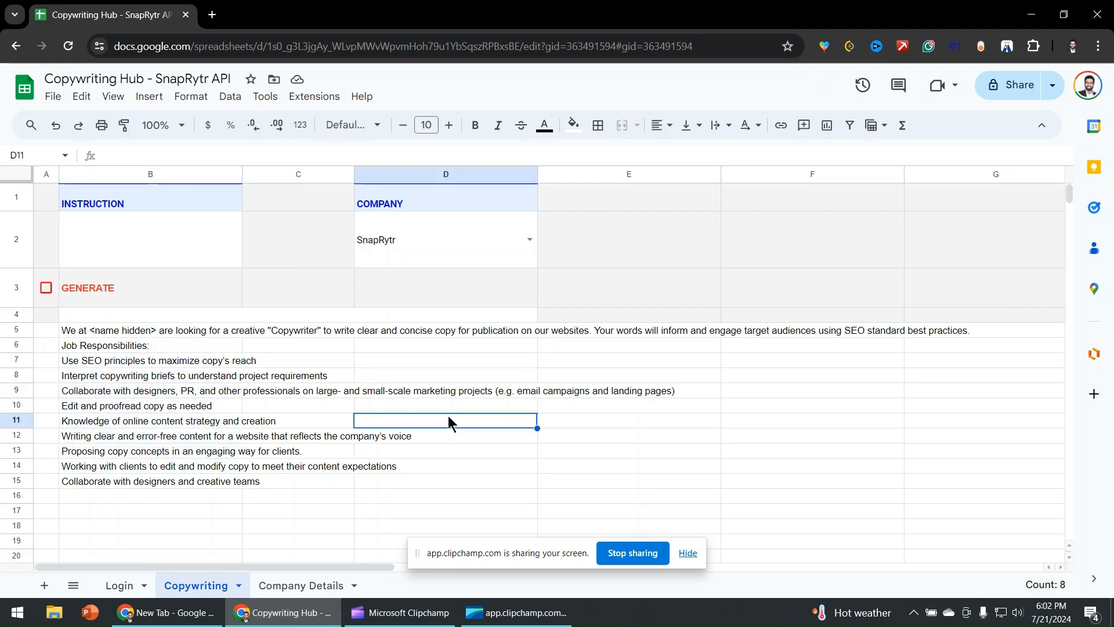
{"action": "left_click", "coordinate": [764, 402]}
{"action": "type", "text": "landing pages"}
{"action": "key", "text": "Return"}
{"action": "type", "text": "website content (service pages)"}
{"action": "key", "text": "Return"}
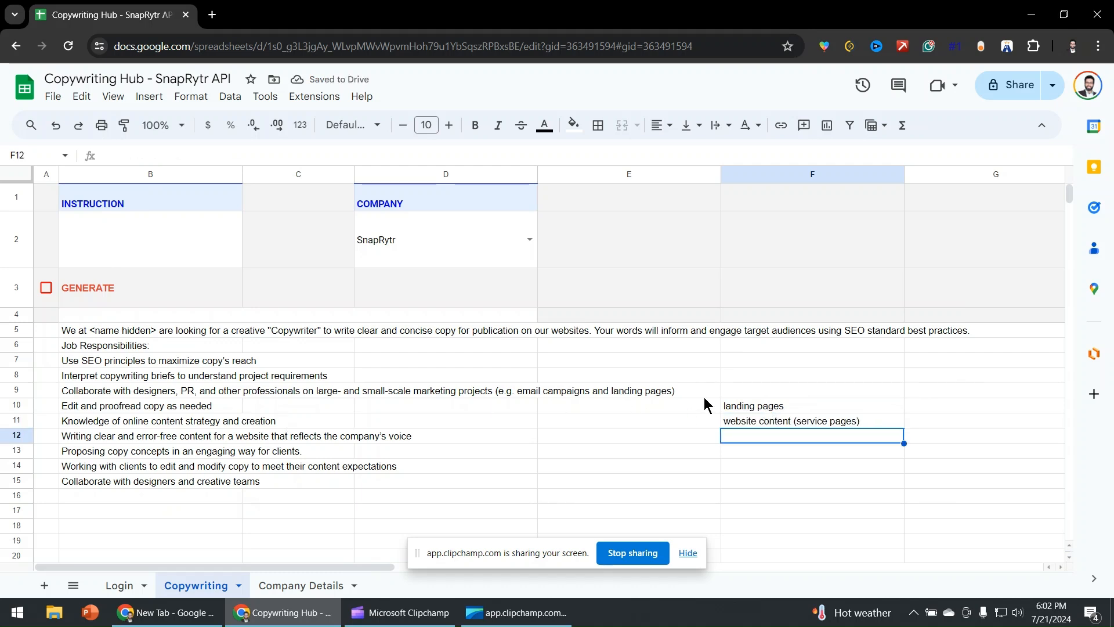
{"action": "type", "text": "client copy / campa"}
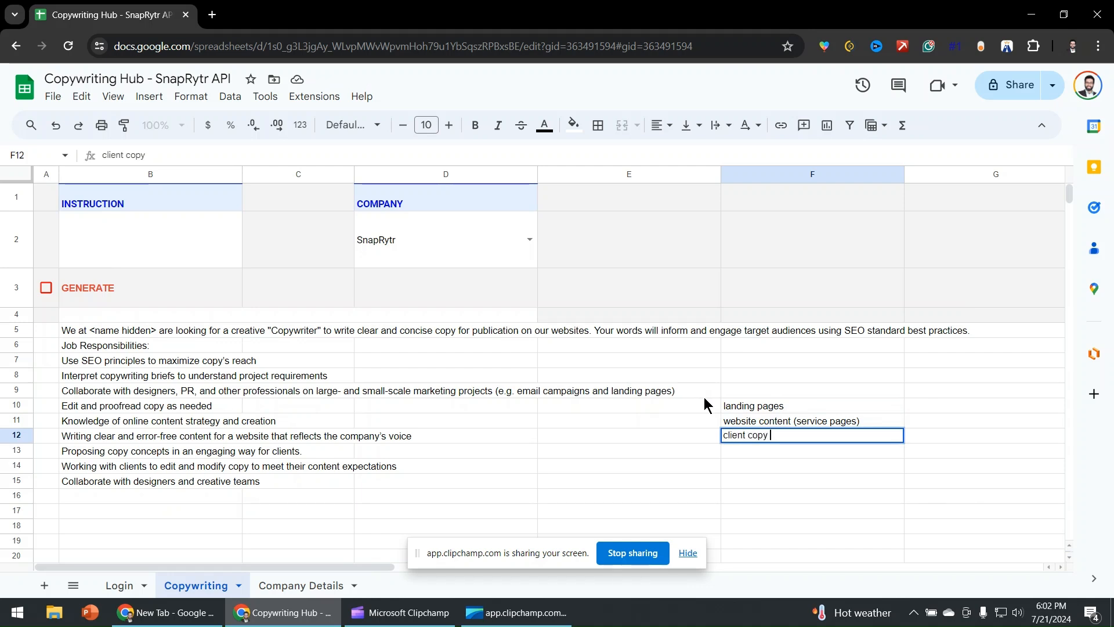
{"action": "type", "text": "igns"}
{"action": "key", "text": "Return"}
Enter the heading "Copywriter artefacts:" in cell F9, directly above the list
{"action": "key", "text": "Up"}
{"action": "key", "text": "Up"}
{"action": "key", "text": "Up"}
{"action": "key", "text": "Up"}
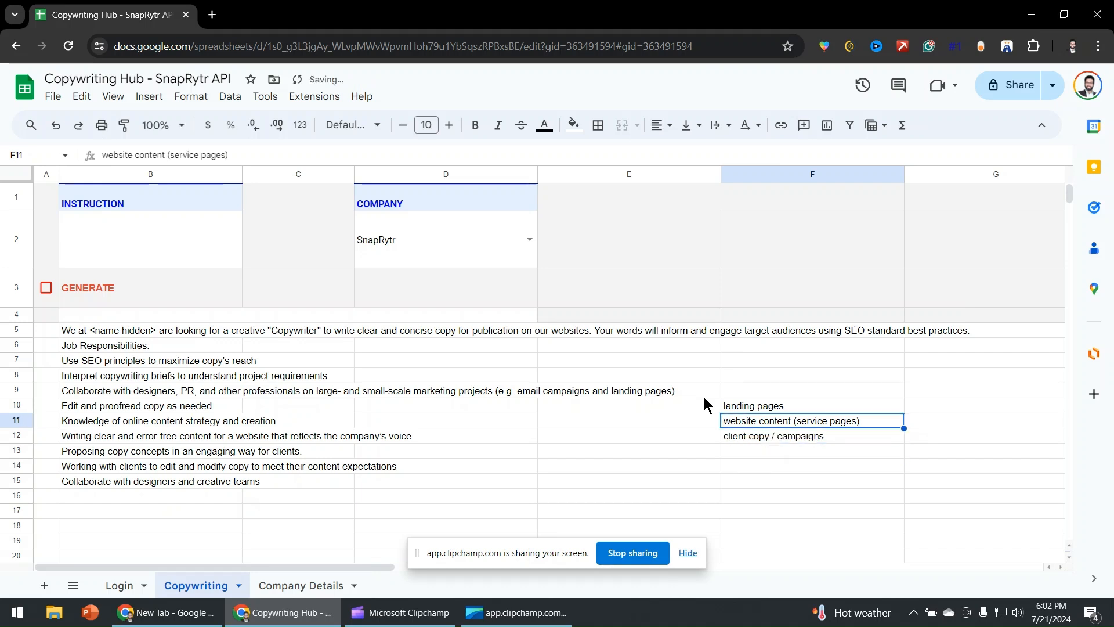
{"action": "type", "text": "Copywrit"}
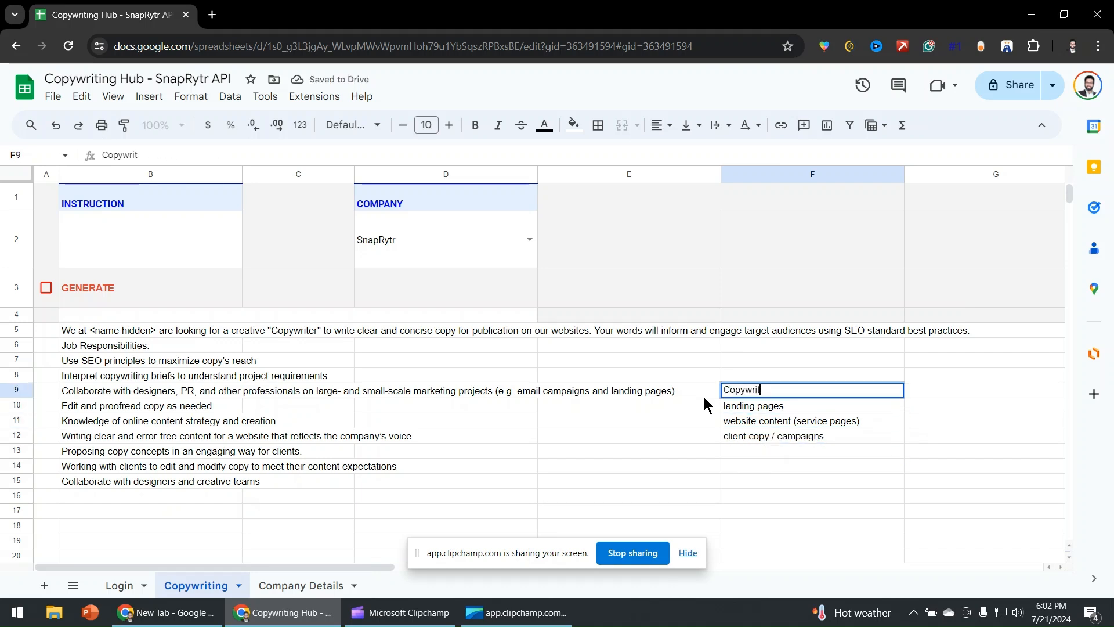
{"action": "type", "text": "er artefacts:"}
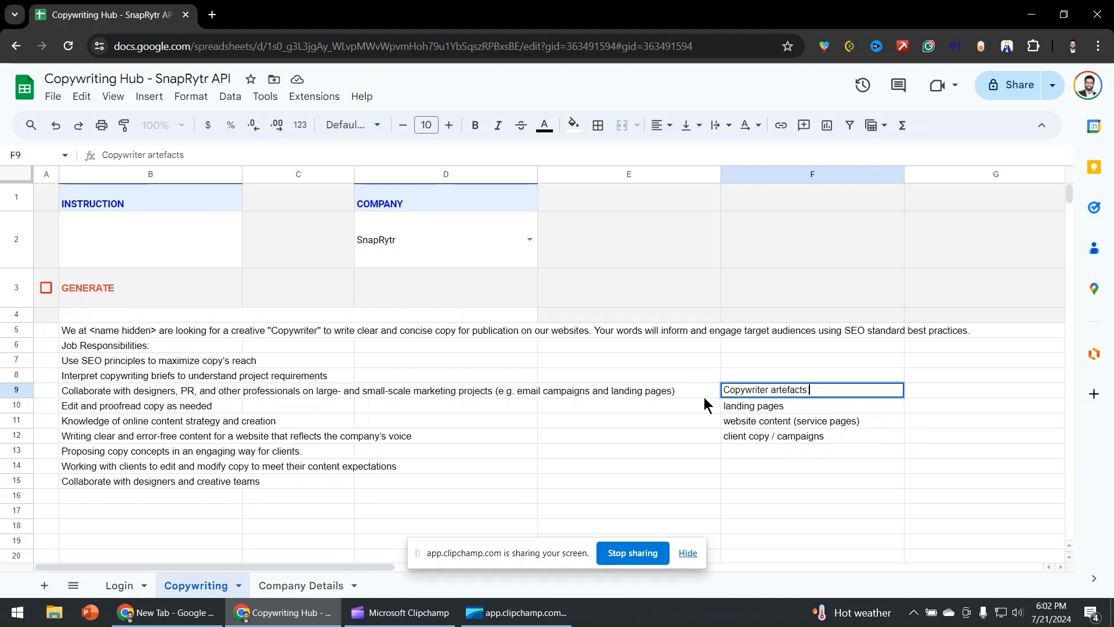
{"action": "key", "text": "Return"}
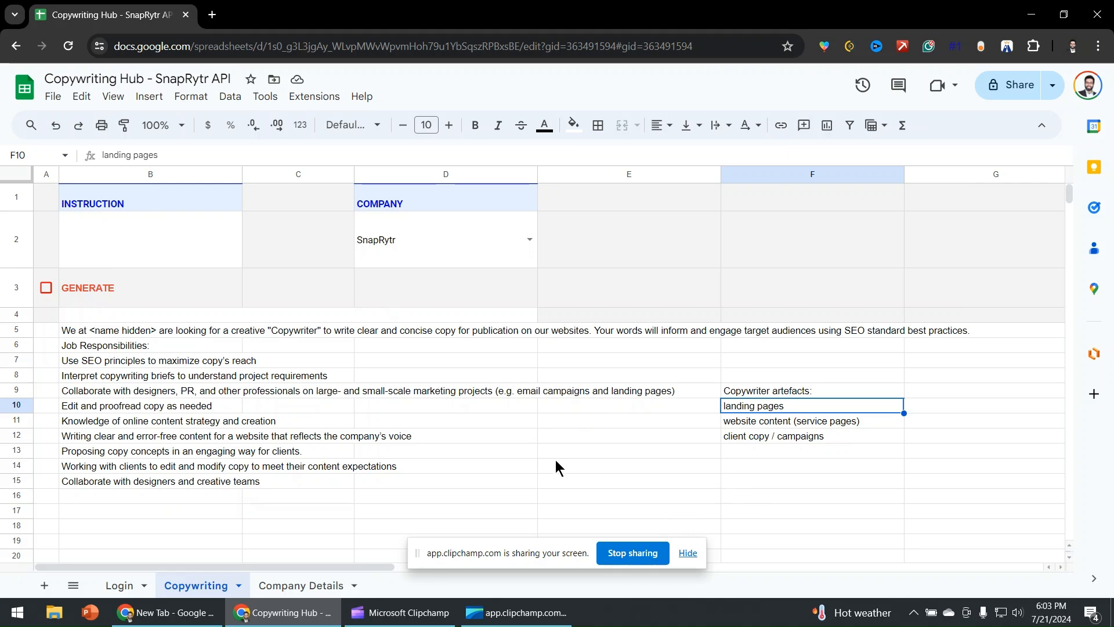
On the Company Details sheet, hide the screen-sharing notice and widen columns A to G equally
{"action": "left_click", "coordinate": [317, 583]}
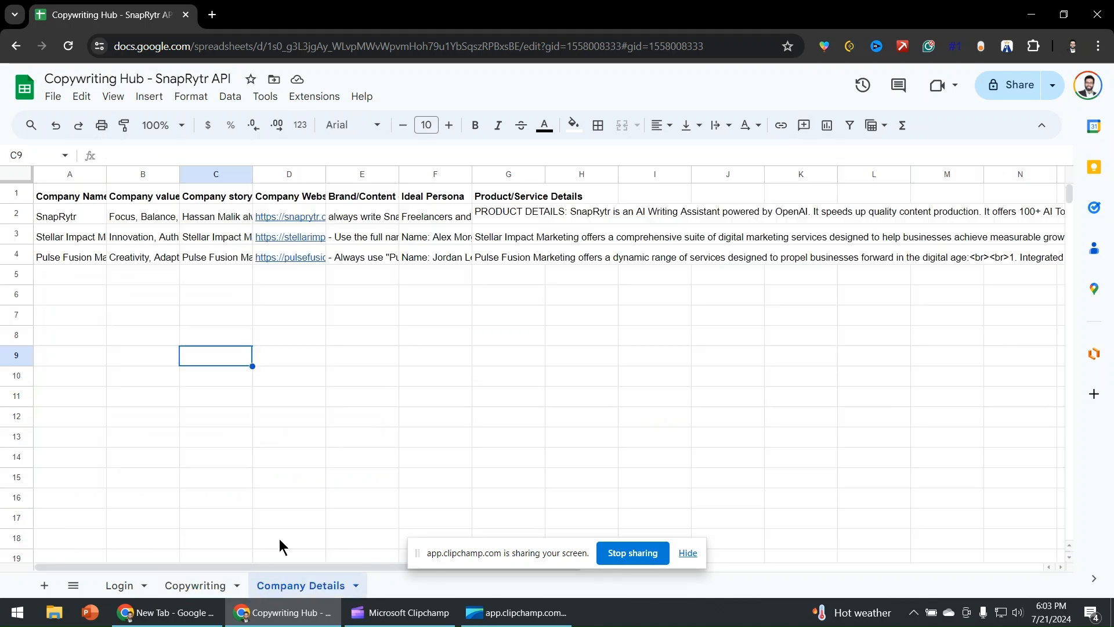
{"action": "left_click", "coordinate": [688, 552]}
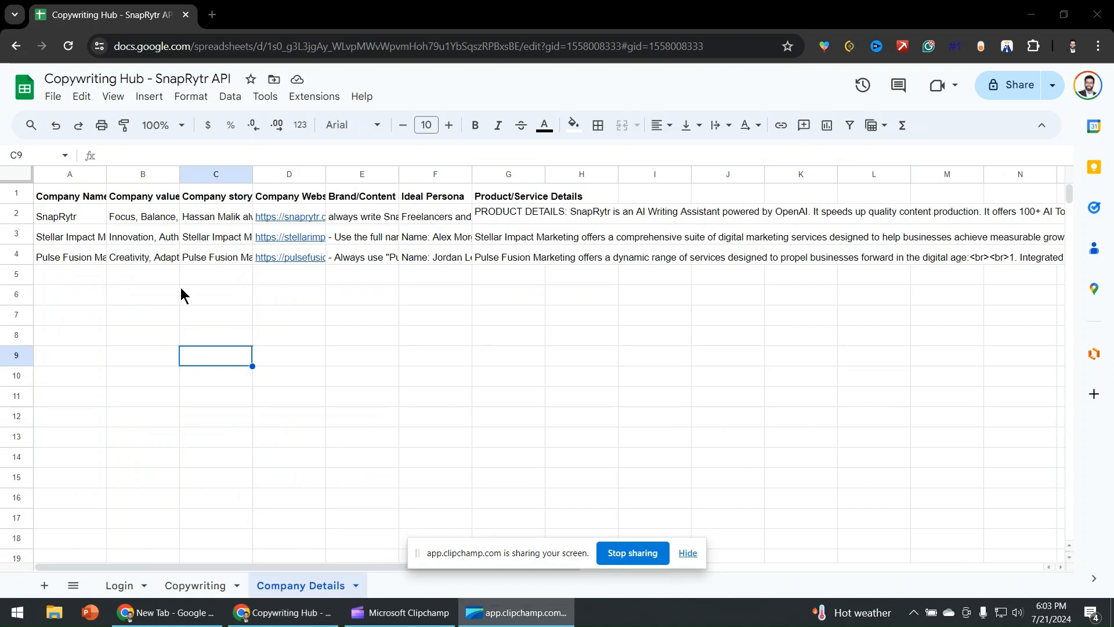
{"action": "left_click", "coordinate": [96, 221]}
{"action": "left_click_drag", "start_coordinate": [95, 221], "coordinate": [510, 258]}
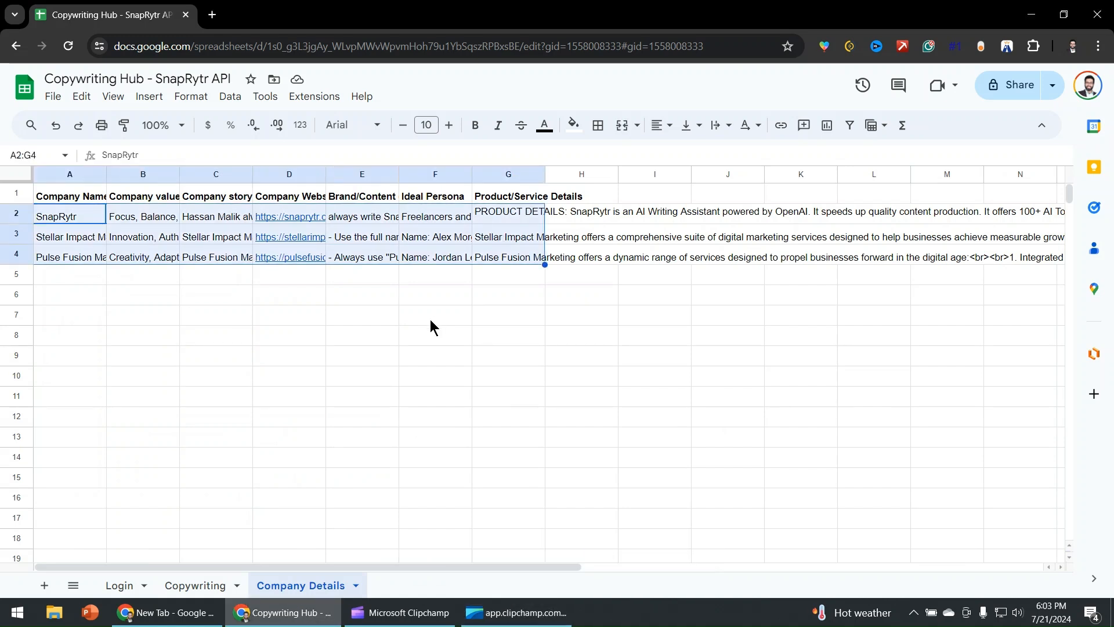
{"action": "left_click", "coordinate": [432, 316]}
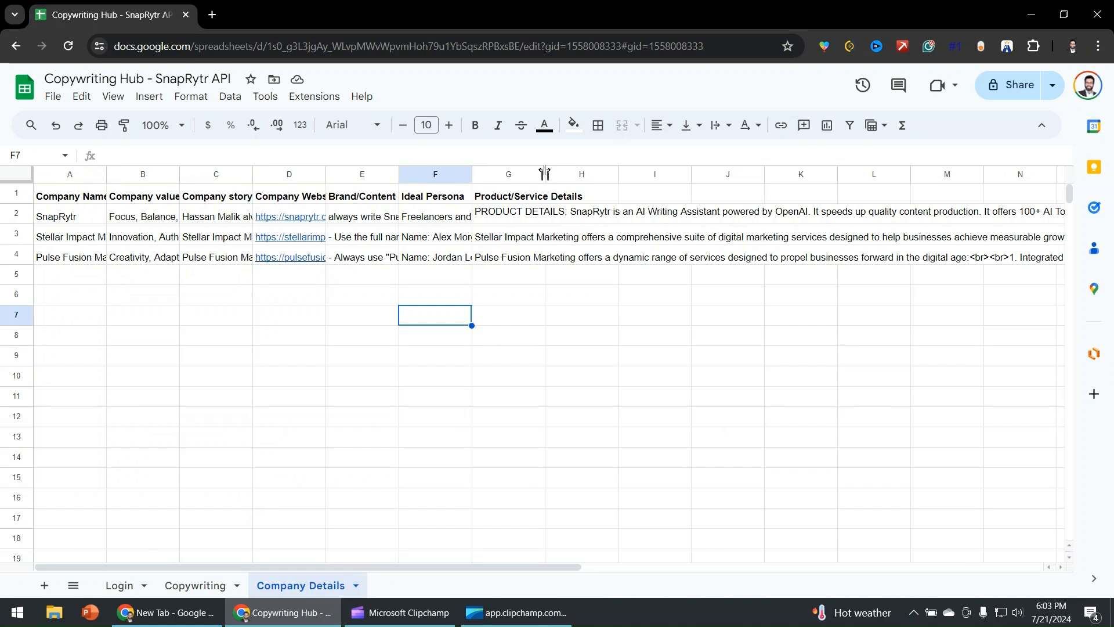
{"action": "left_click_drag", "start_coordinate": [525, 175], "coordinate": [149, 183]}
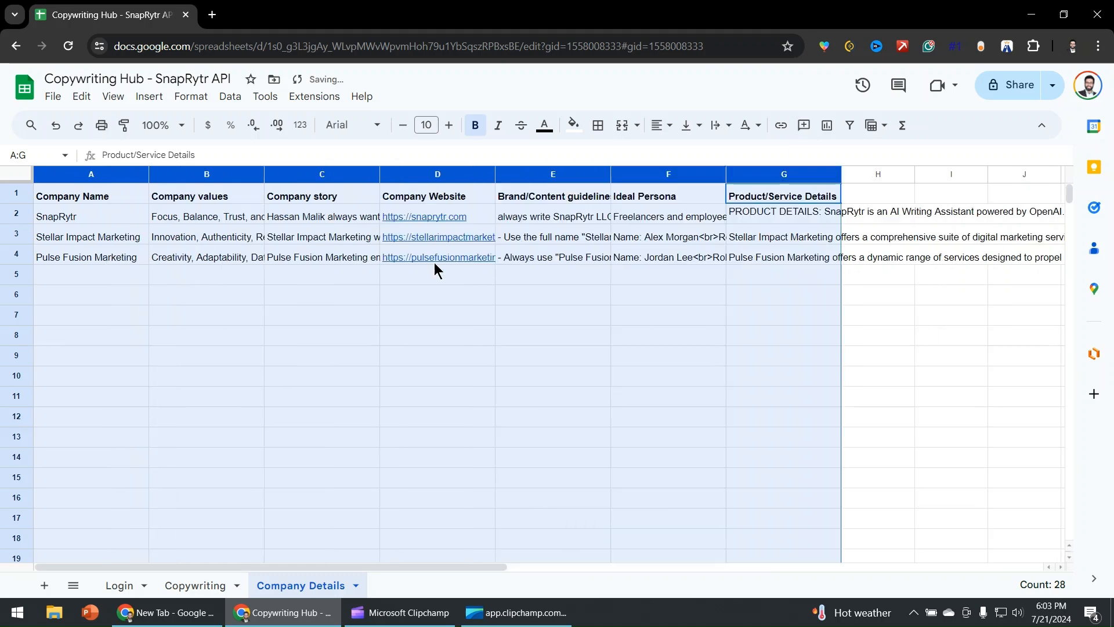
Revisit the Copywriting sheet and examine the company names and the free rows beneath them on the Company Details sheet
{"action": "left_click", "coordinate": [210, 585]}
{"action": "left_click", "coordinate": [208, 422]}
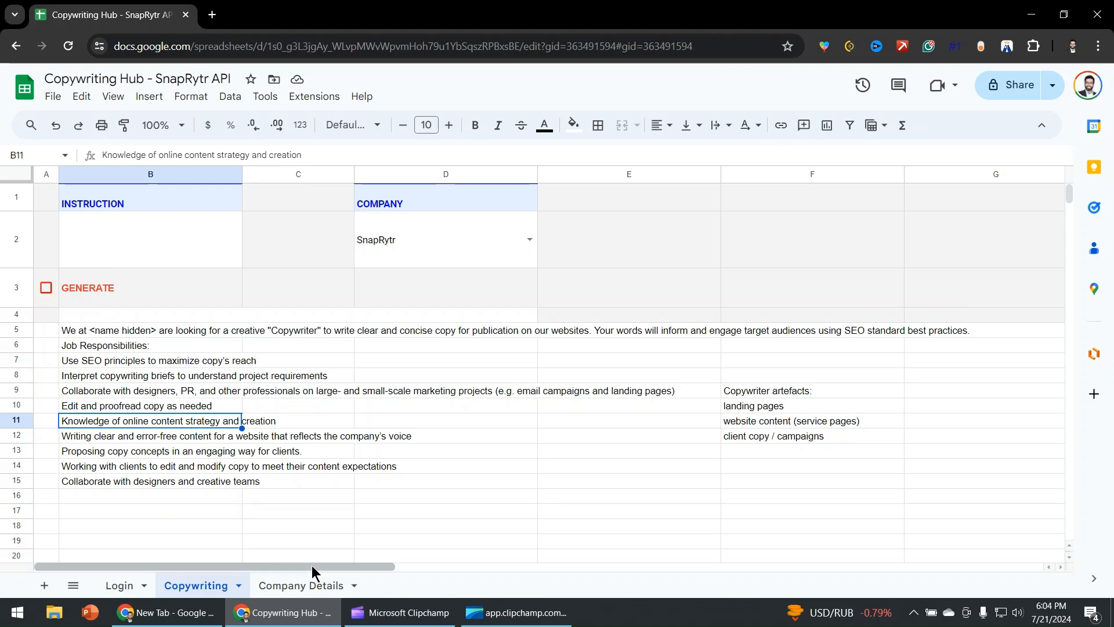
{"action": "left_click", "coordinate": [313, 585]}
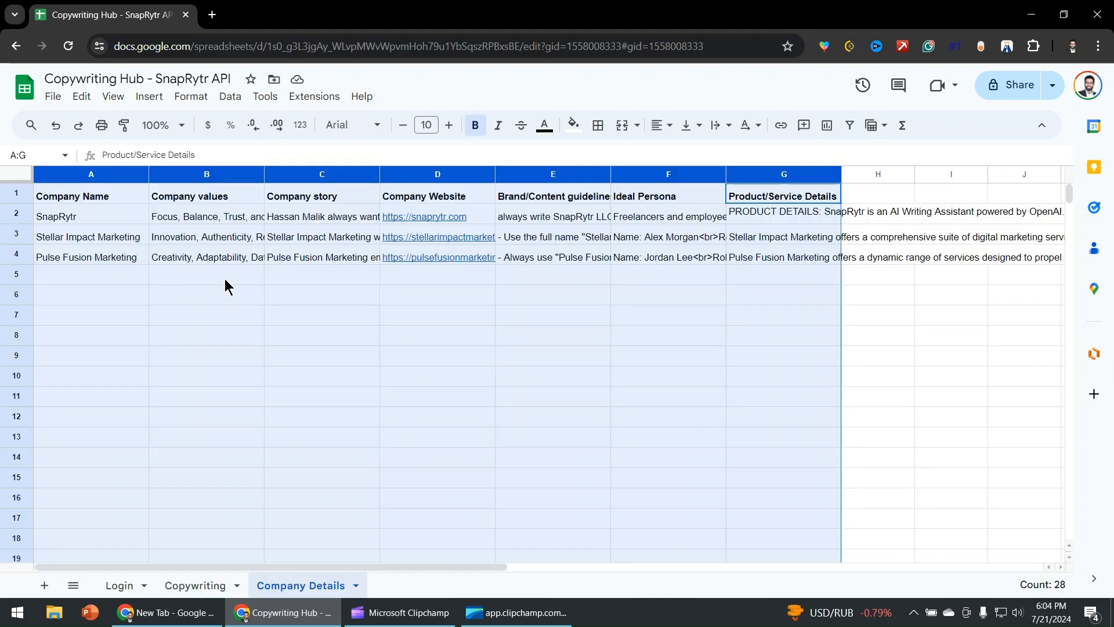
{"action": "left_click", "coordinate": [225, 283]}
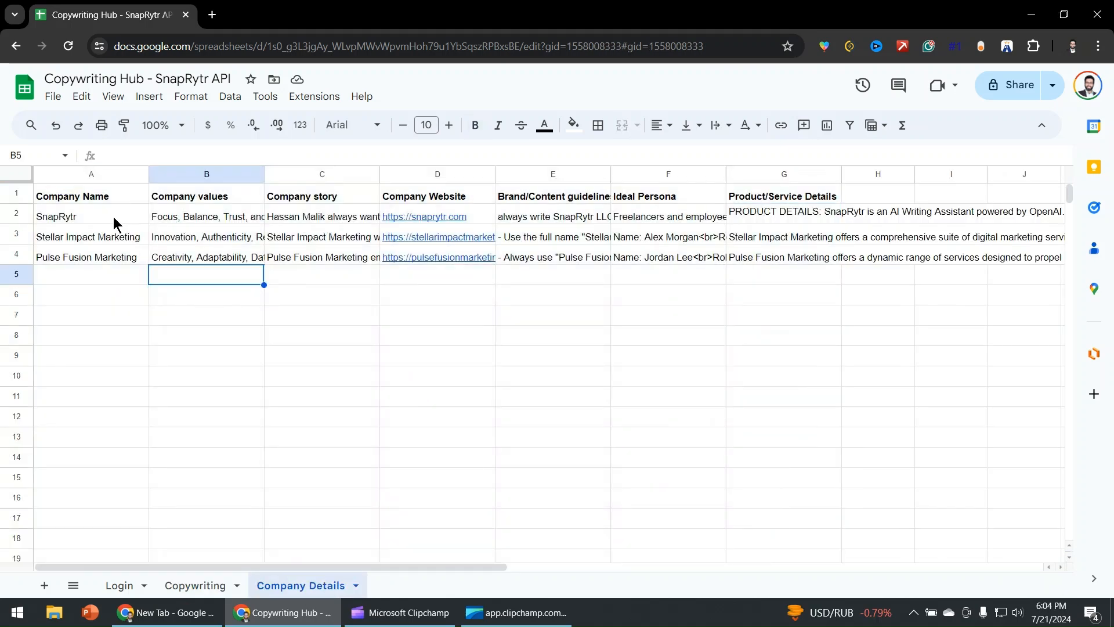
{"action": "left_click_drag", "start_coordinate": [113, 217], "coordinate": [305, 213]}
{"action": "left_click", "coordinate": [305, 213]}
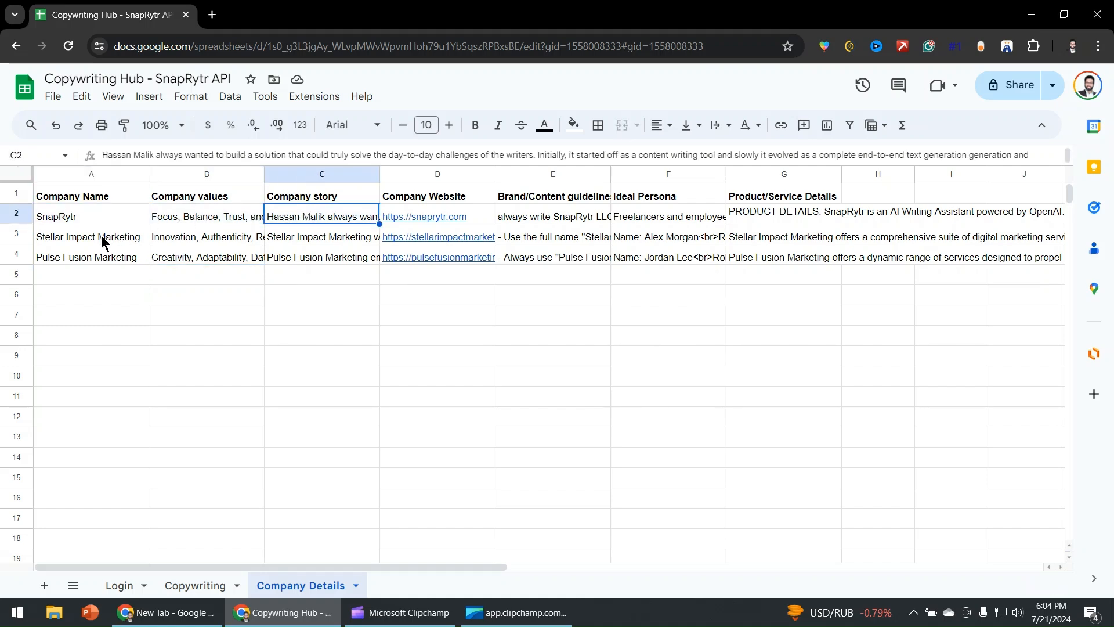
{"action": "left_click", "coordinate": [101, 235]}
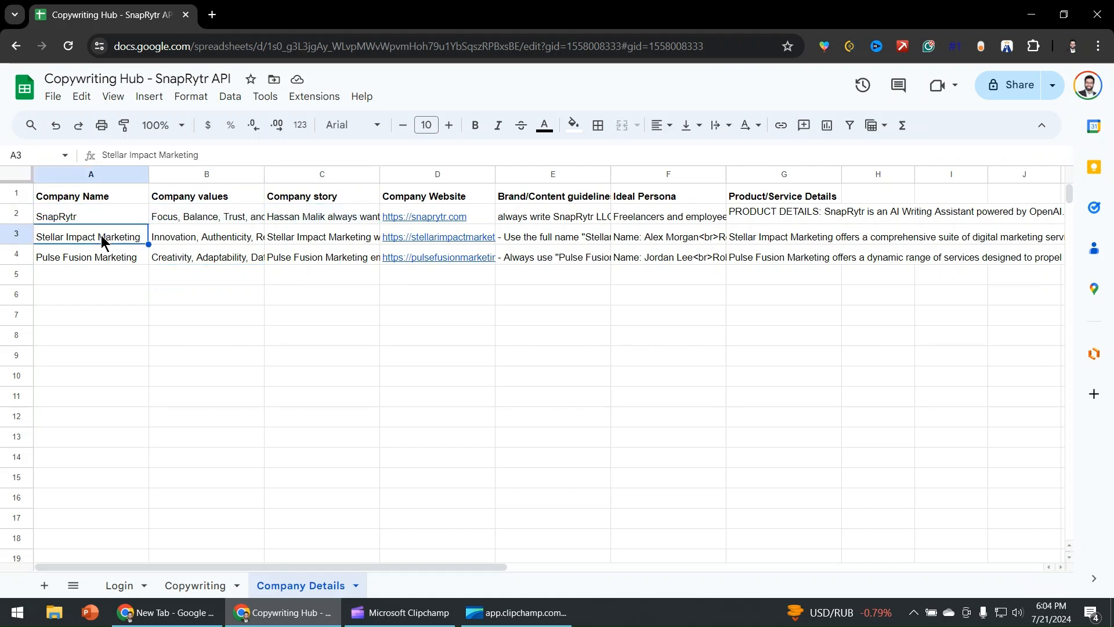
{"action": "left_click", "coordinate": [99, 267]}
{"action": "left_click_drag", "start_coordinate": [87, 274], "coordinate": [85, 543]}
{"action": "left_click", "coordinate": [124, 334]}
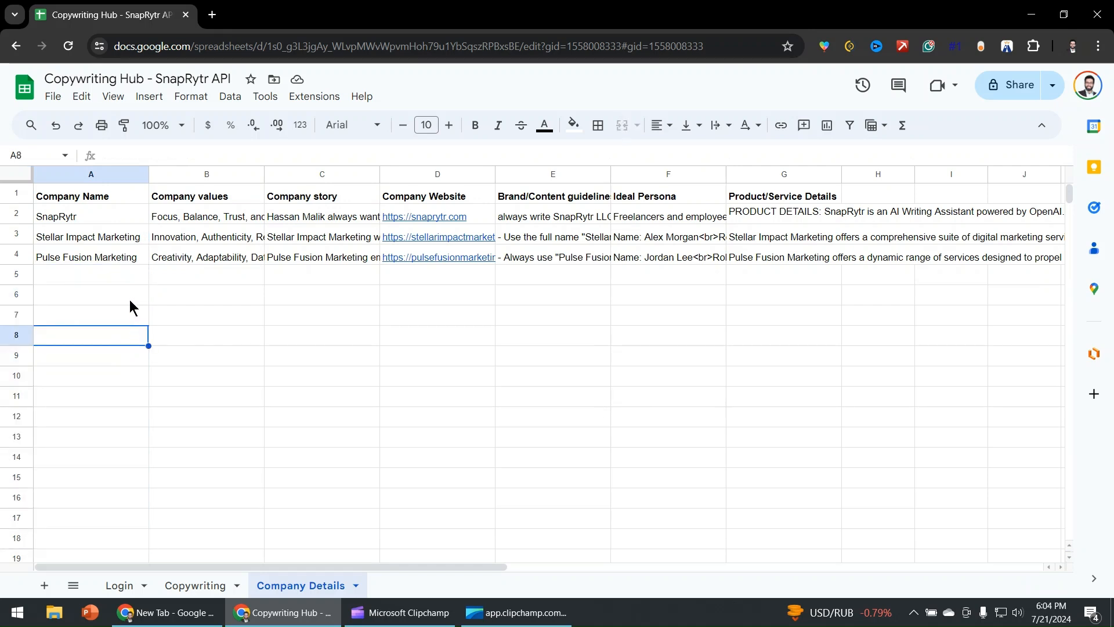
{"action": "left_click_drag", "start_coordinate": [145, 276], "coordinate": [148, 499]}
{"action": "left_click", "coordinate": [261, 418]}
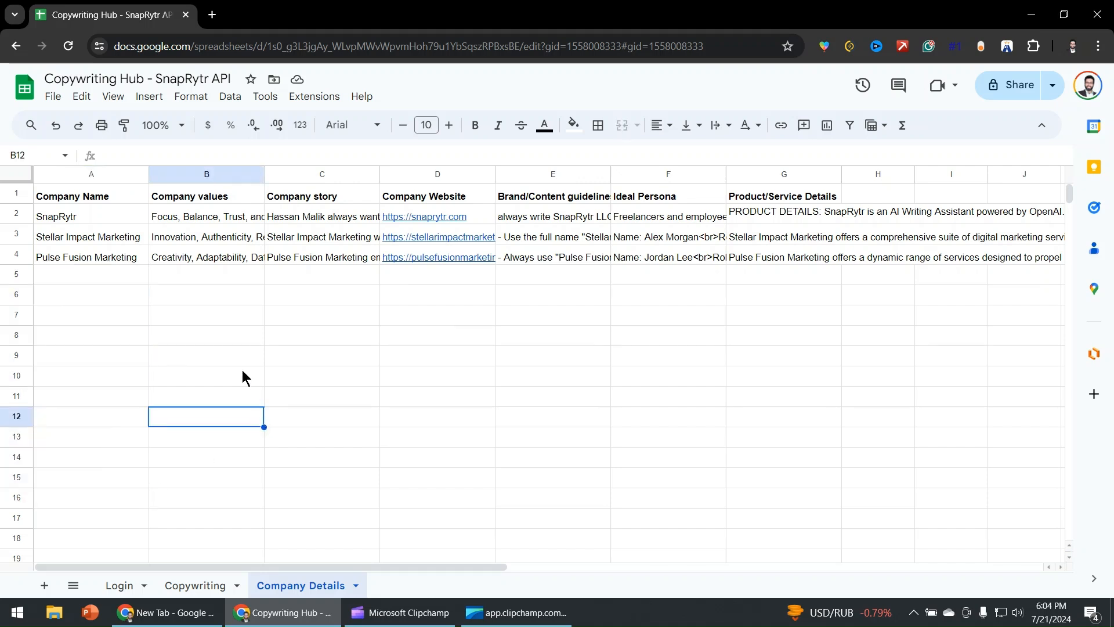
Examine the Company Details columns for values, story, brand guidelines, ideal persona and product details, including the empty rows for further companies
{"action": "left_click", "coordinate": [217, 200]}
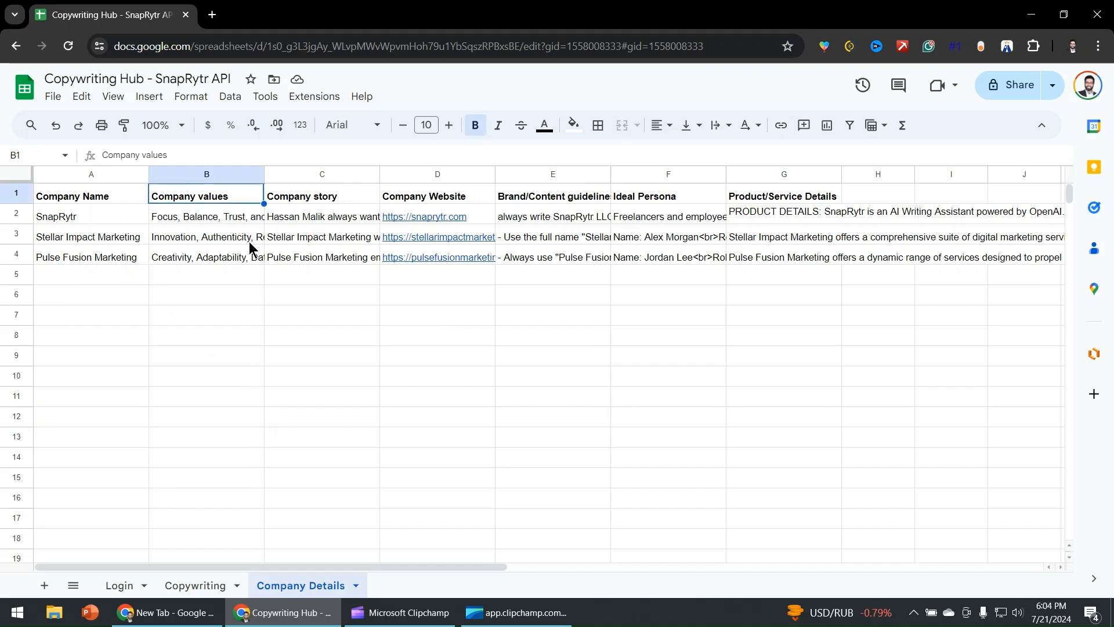
{"action": "left_click", "coordinate": [297, 202]}
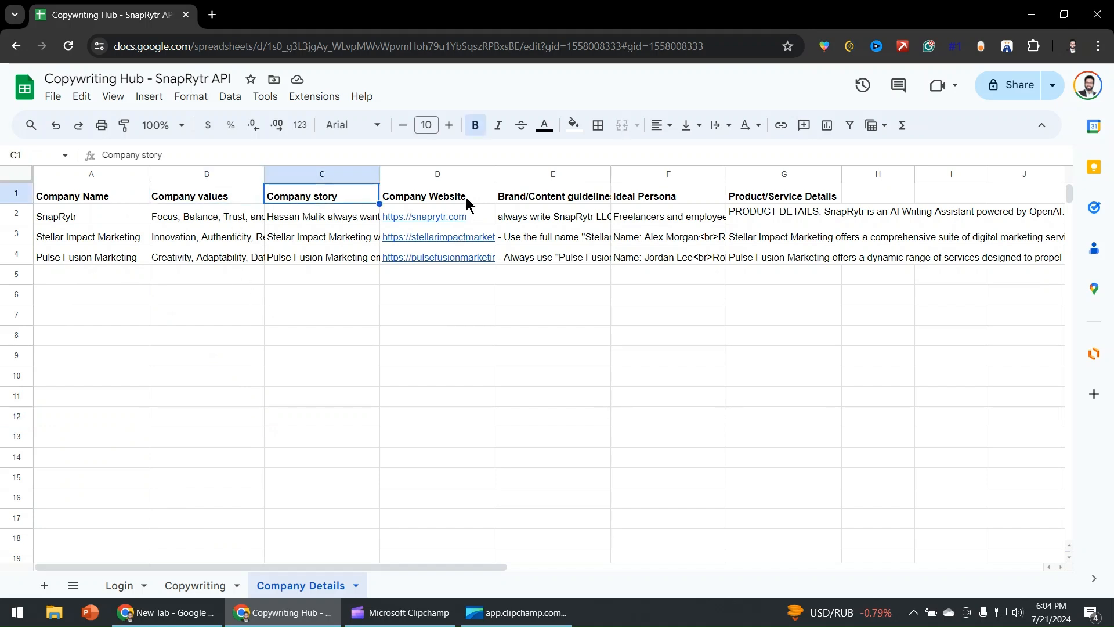
{"action": "left_click", "coordinate": [532, 198]}
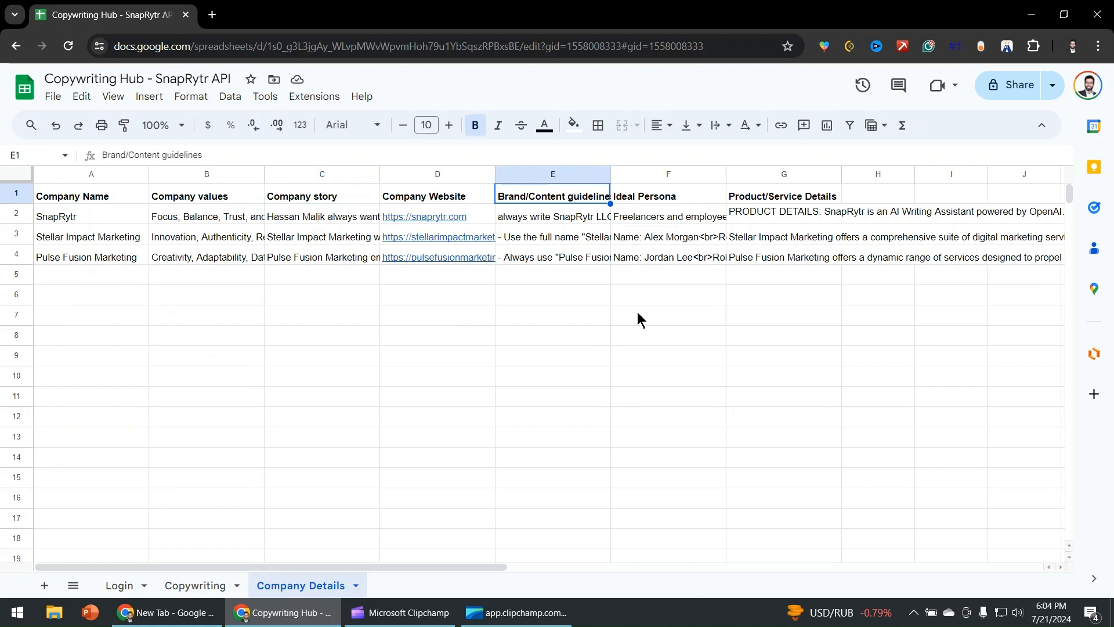
{"action": "double_click", "coordinate": [560, 242]}
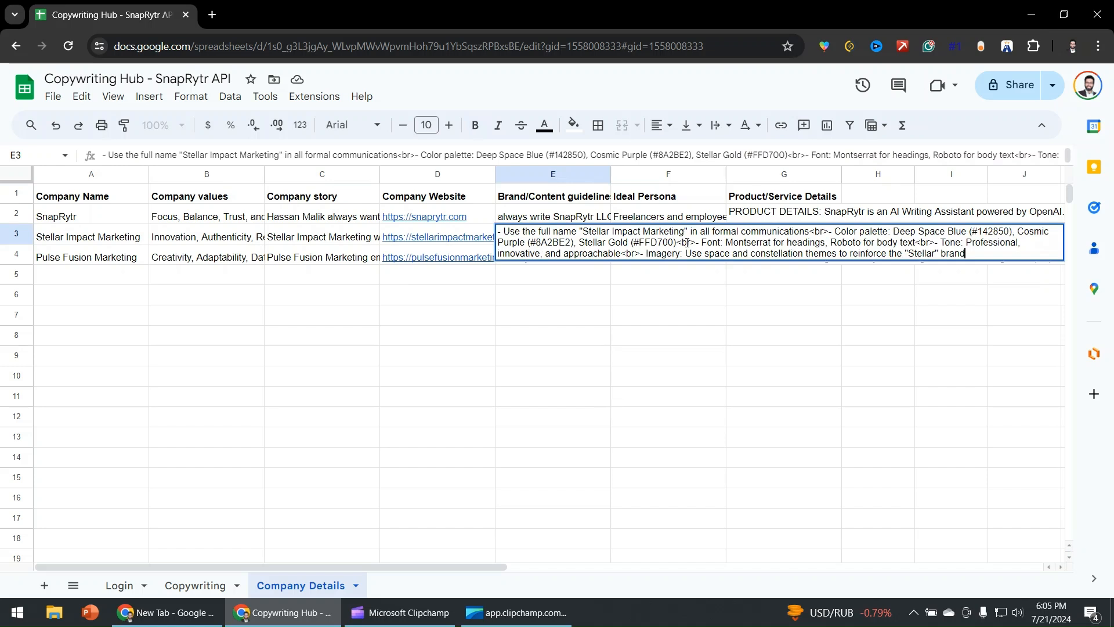
{"action": "left_click", "coordinate": [656, 291]}
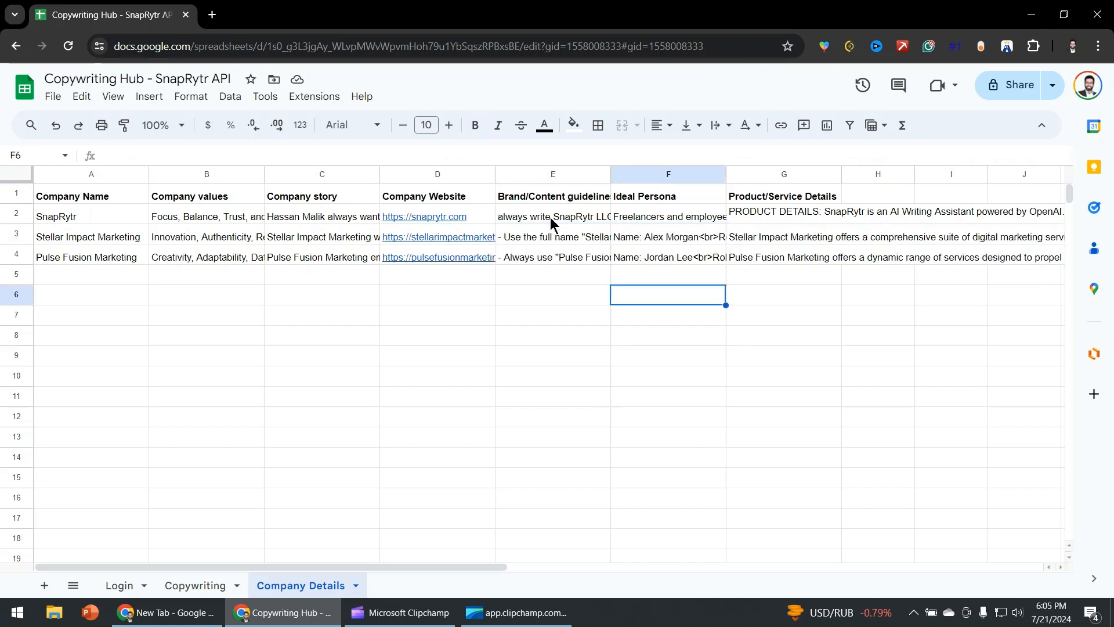
{"action": "left_click", "coordinate": [550, 217]}
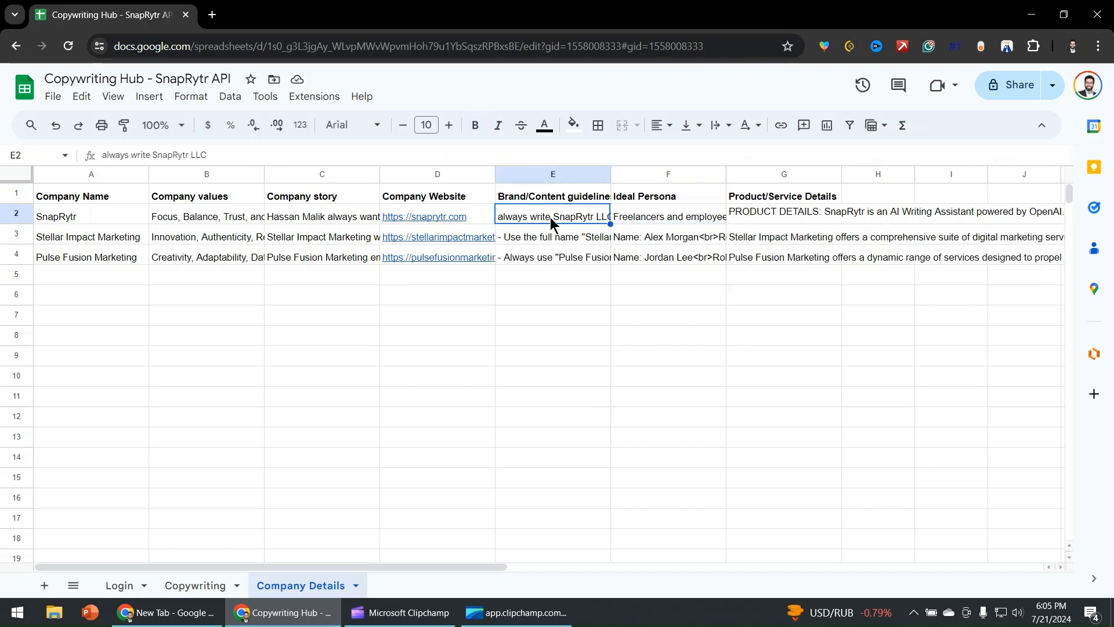
{"action": "double_click", "coordinate": [638, 257]}
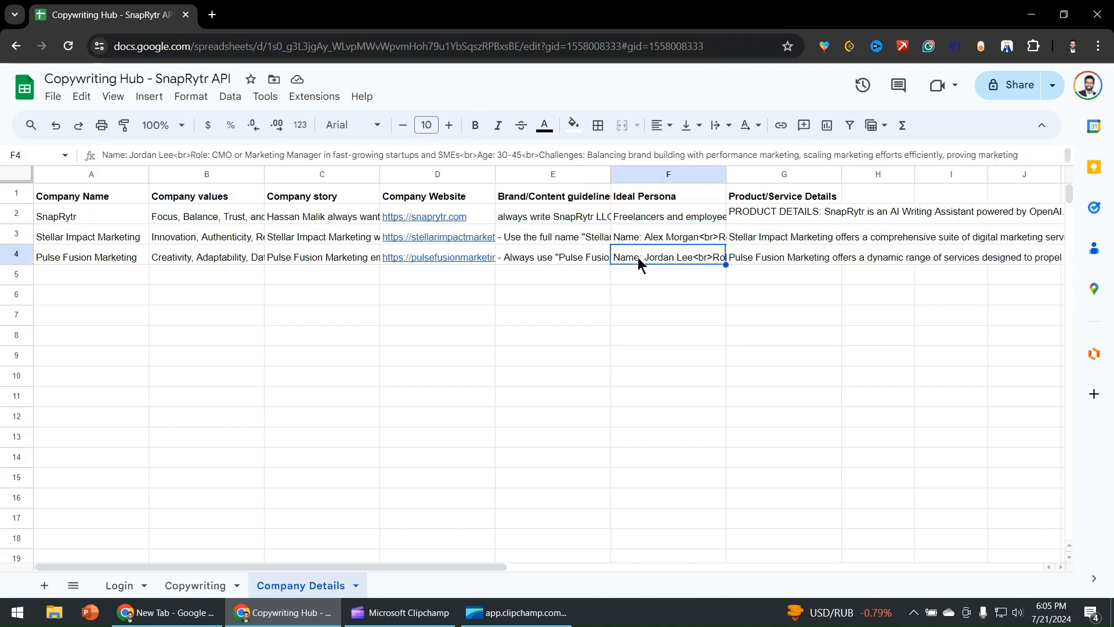
{"action": "left_click", "coordinate": [709, 320]}
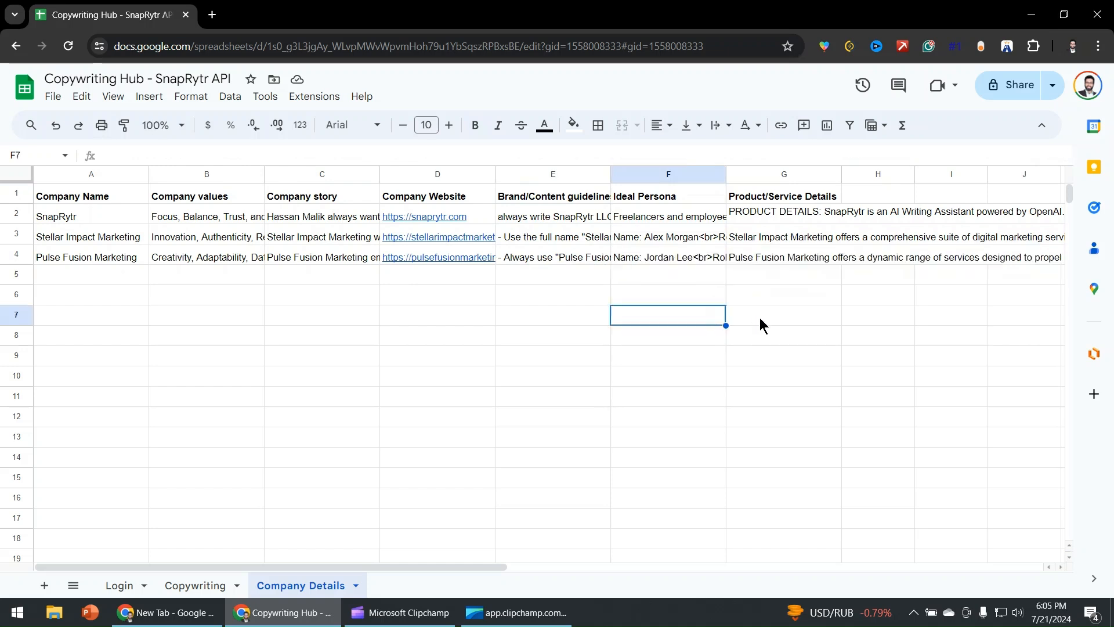
{"action": "left_click", "coordinate": [771, 259]}
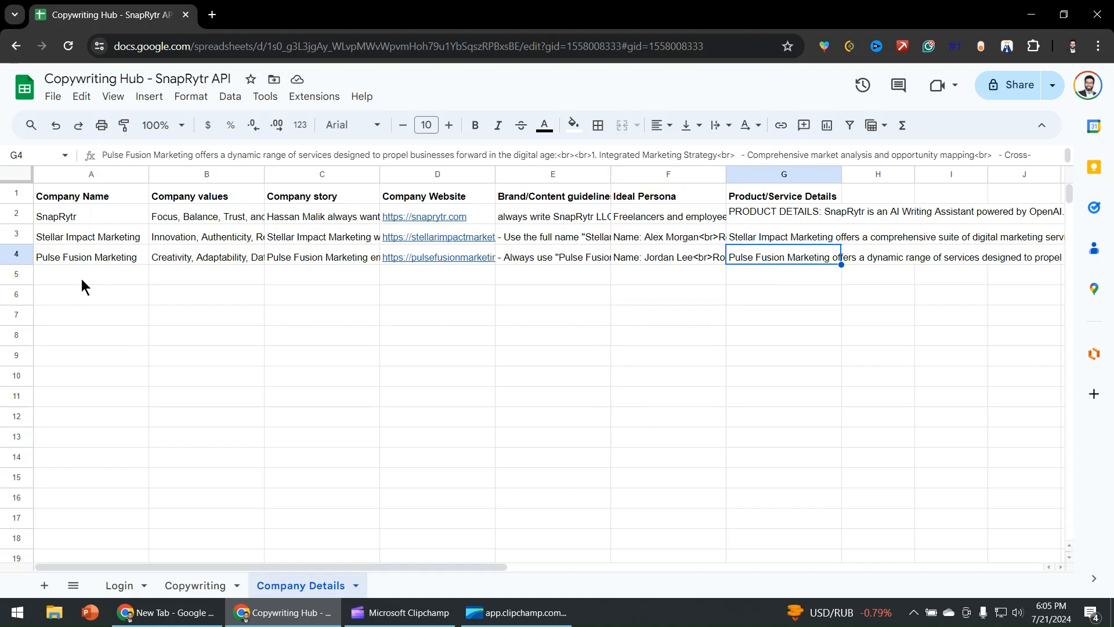
{"action": "left_click_drag", "start_coordinate": [793, 275], "coordinate": [423, 303]}
{"action": "left_click", "coordinate": [813, 274]}
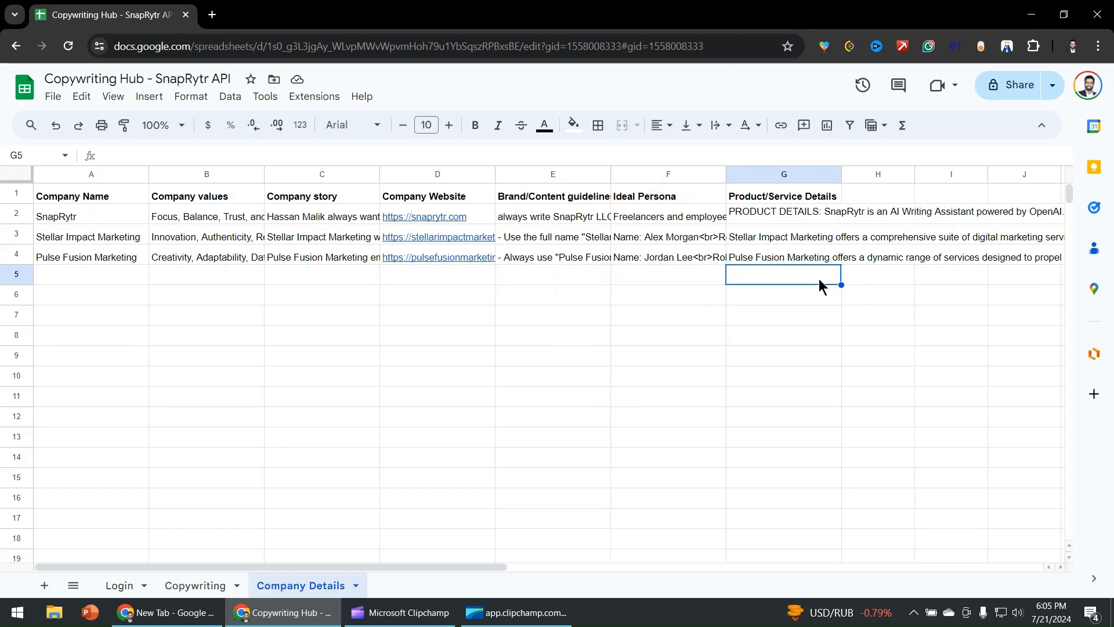
{"action": "left_click_drag", "start_coordinate": [116, 283], "coordinate": [787, 534]}
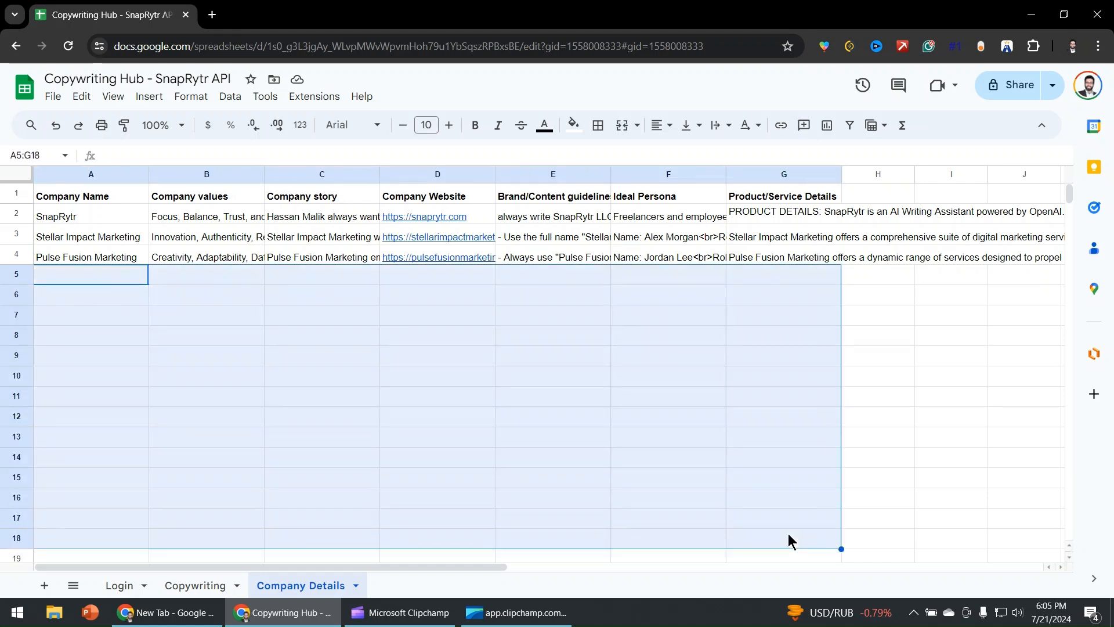
{"action": "left_click", "coordinate": [753, 422]}
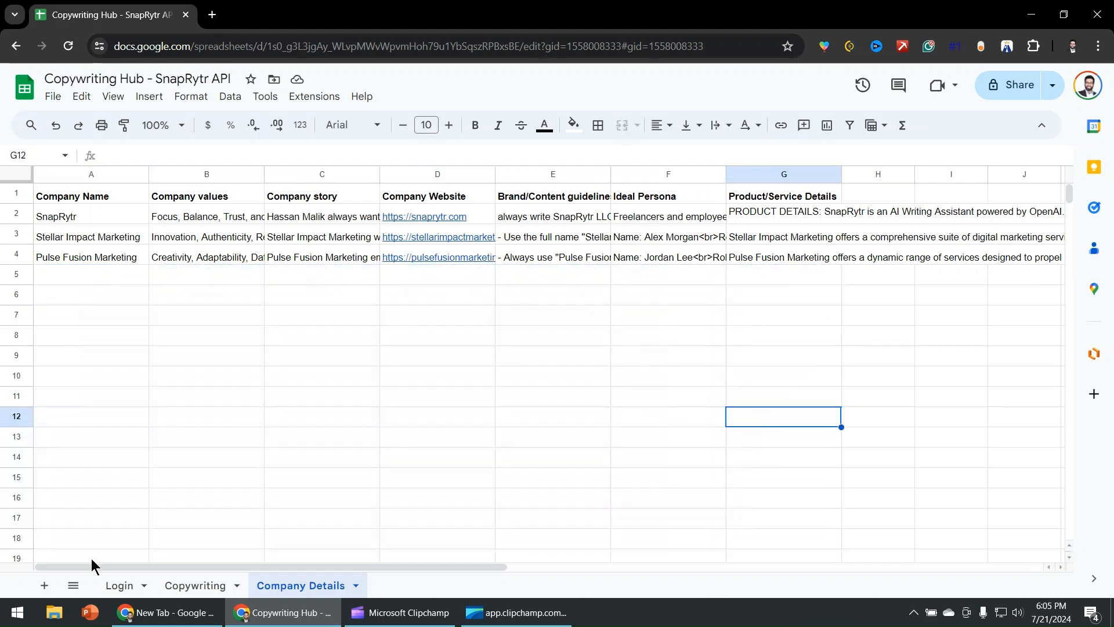
On the Copywriting sheet, set the company in D2 to Stellar Impact Marketing and select the instruction cell B2
{"action": "left_click", "coordinate": [191, 584]}
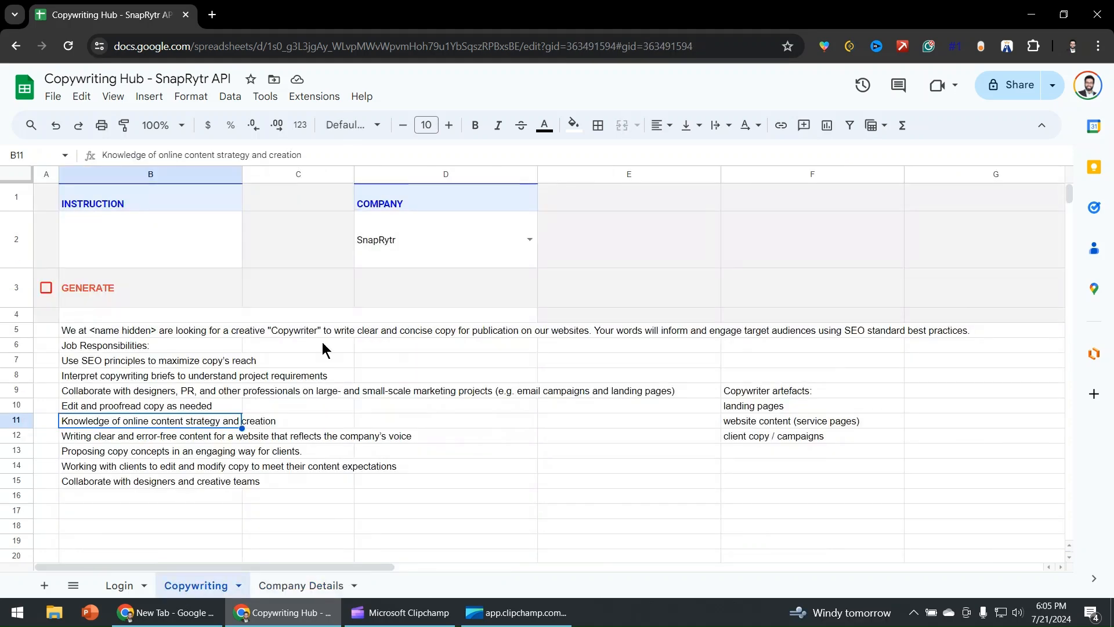
{"action": "left_click", "coordinate": [528, 240]}
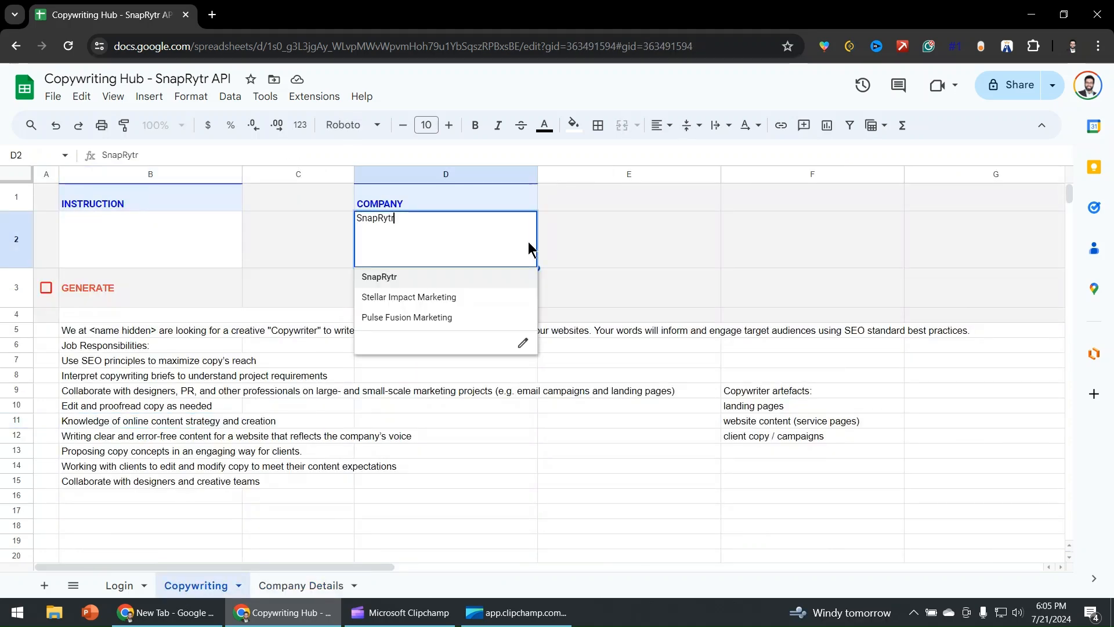
{"action": "left_click", "coordinate": [406, 297]}
{"action": "left_click", "coordinate": [283, 249]}
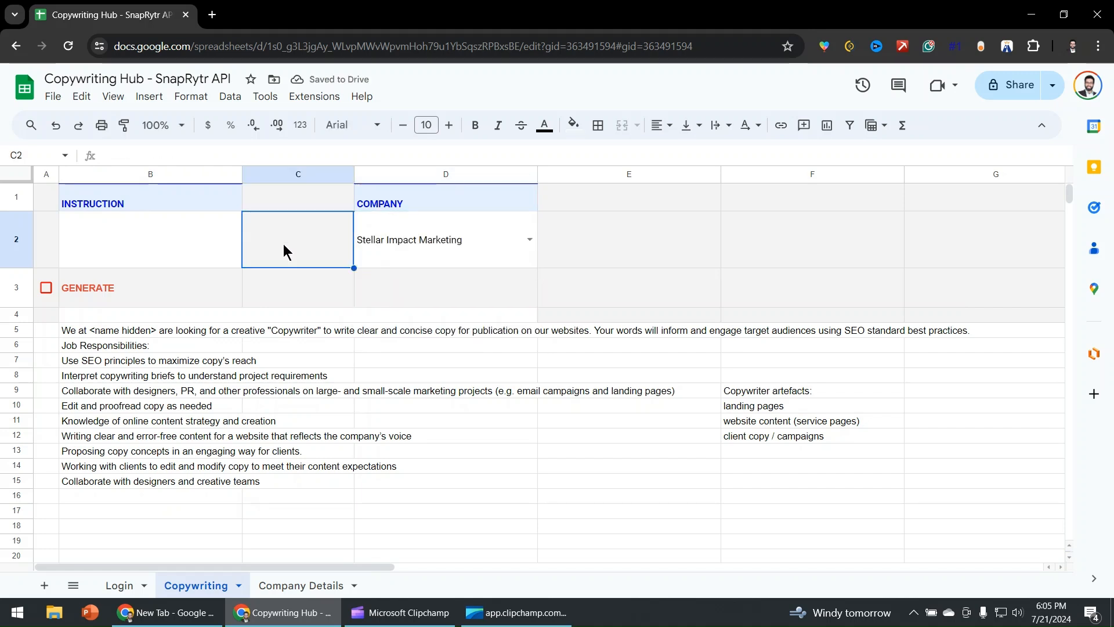
{"action": "left_click", "coordinate": [231, 247]}
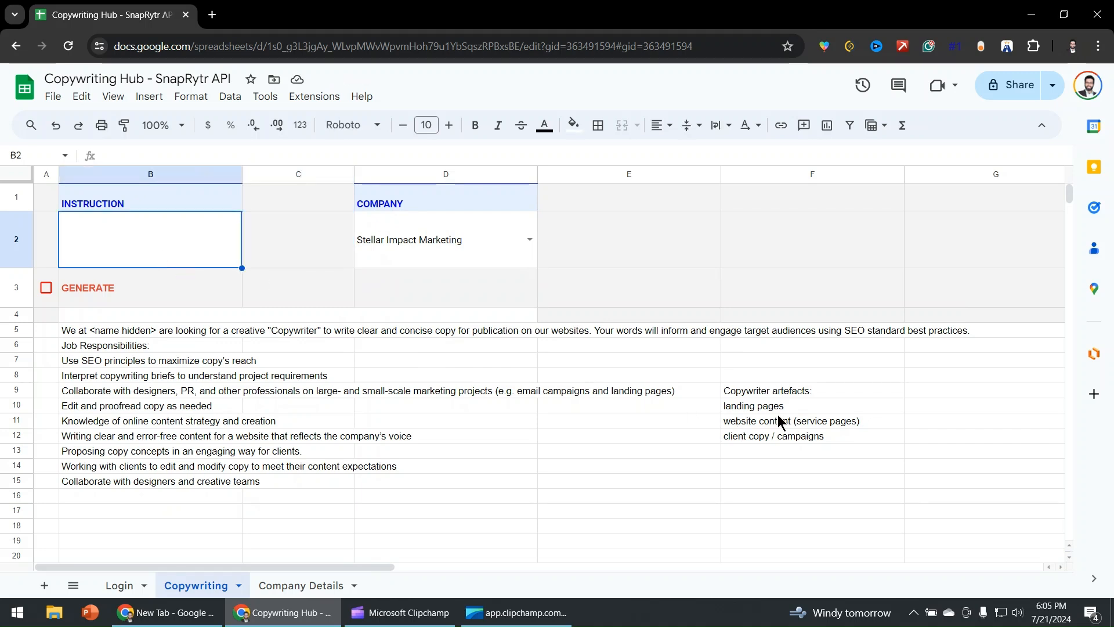
{"action": "type", "text": "ladn"}
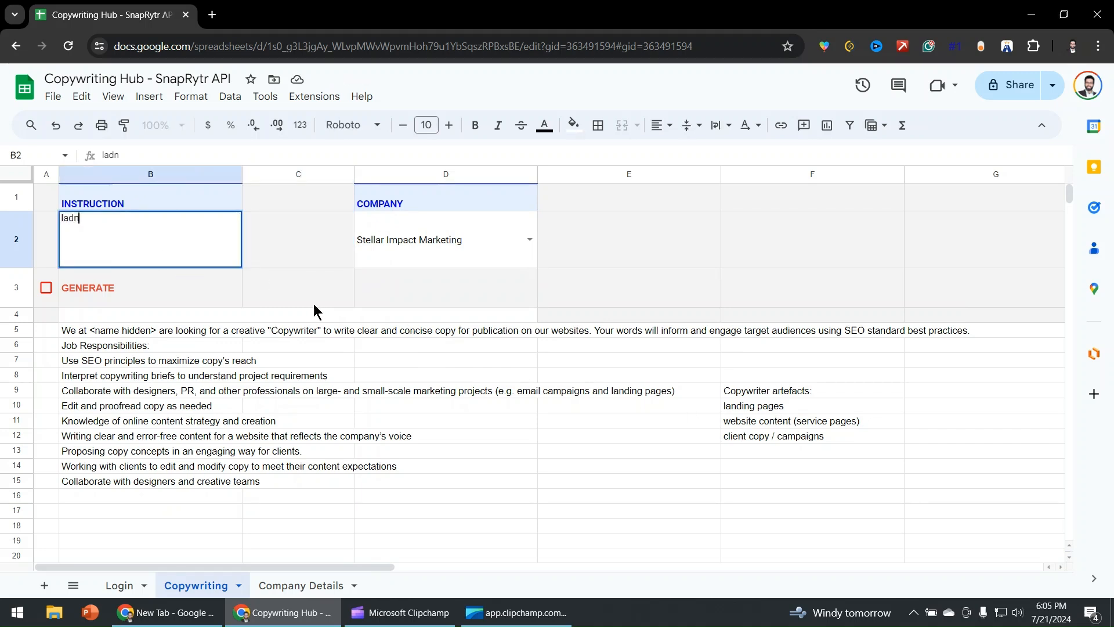
{"action": "key", "text": "BackSpace"}
{"action": "key", "text": "BackSpace"}
{"action": "type", "text": "nding page"}
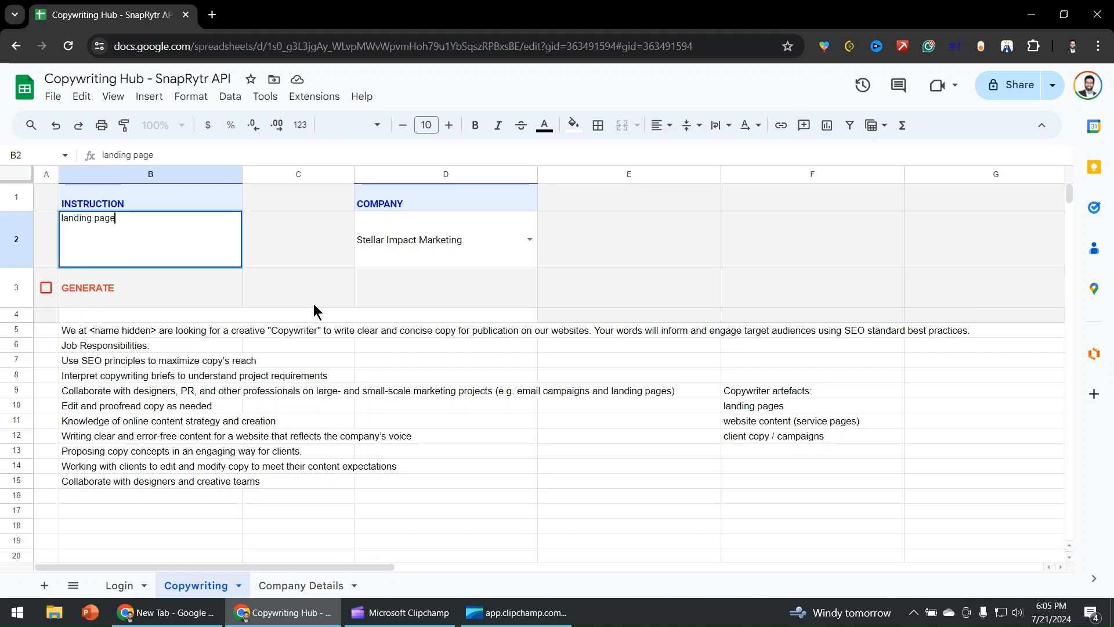
{"action": "type", "text": ", k"}
Enter the instruction in B2: write landing page content, with primary keyword "SEO services"
{"action": "key", "text": "ctrl+a"}
{"action": "type", "text": "write a "}
{"action": "type", "text": "nding "}
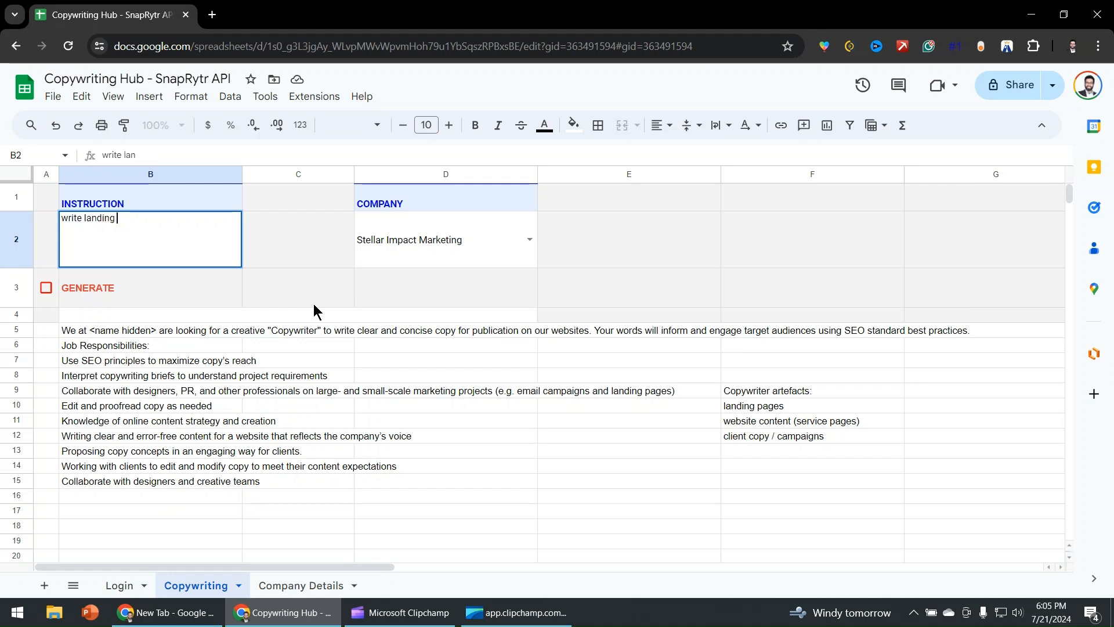
{"action": "type", "text": "page content, w"}
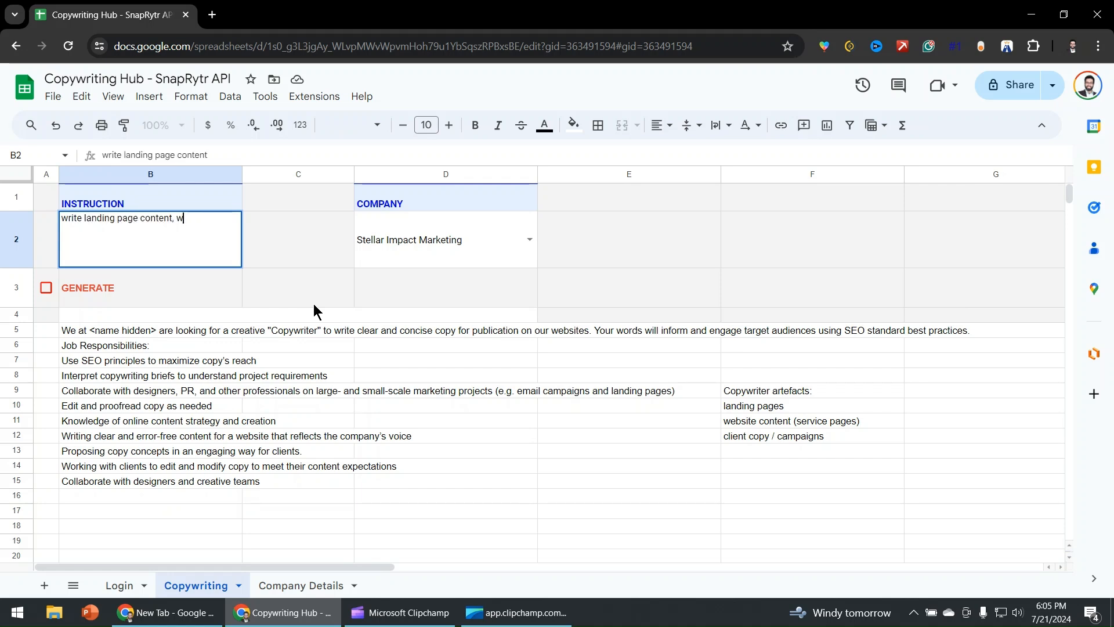
{"action": "type", "text": "ith primary keyword"}
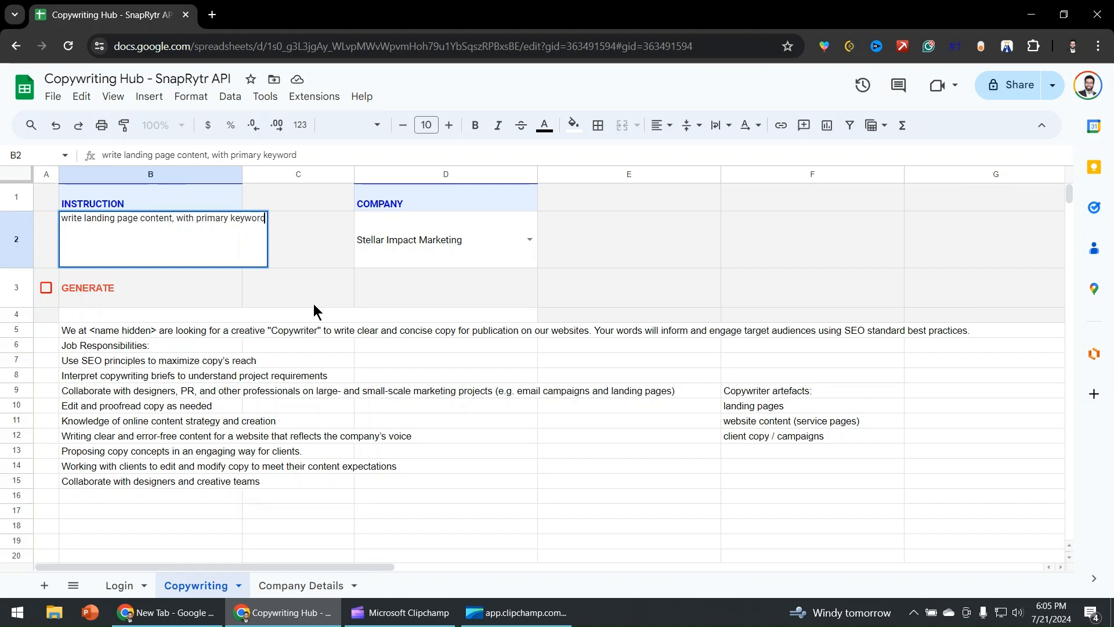
{"action": "type", "text": " SEO services\""}
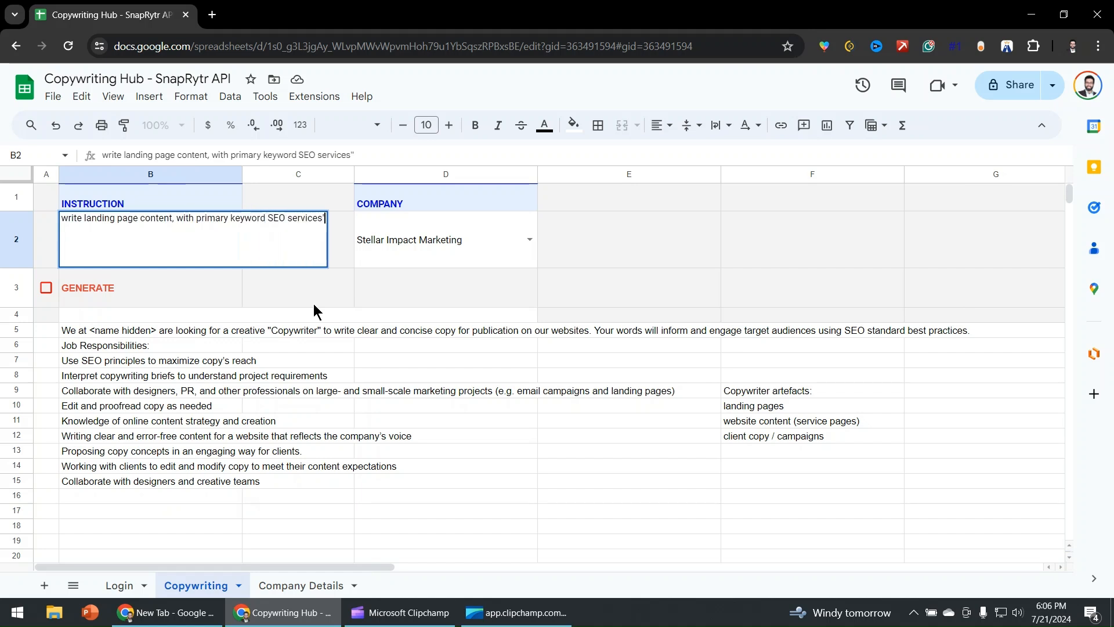
{"action": "key", "text": "Left"}
{"action": "key", "text": "Right"}
{"action": "key", "text": "F2"}
{"action": "left_click", "coordinate": [273, 226]}
{"action": "type", "text": "\""}
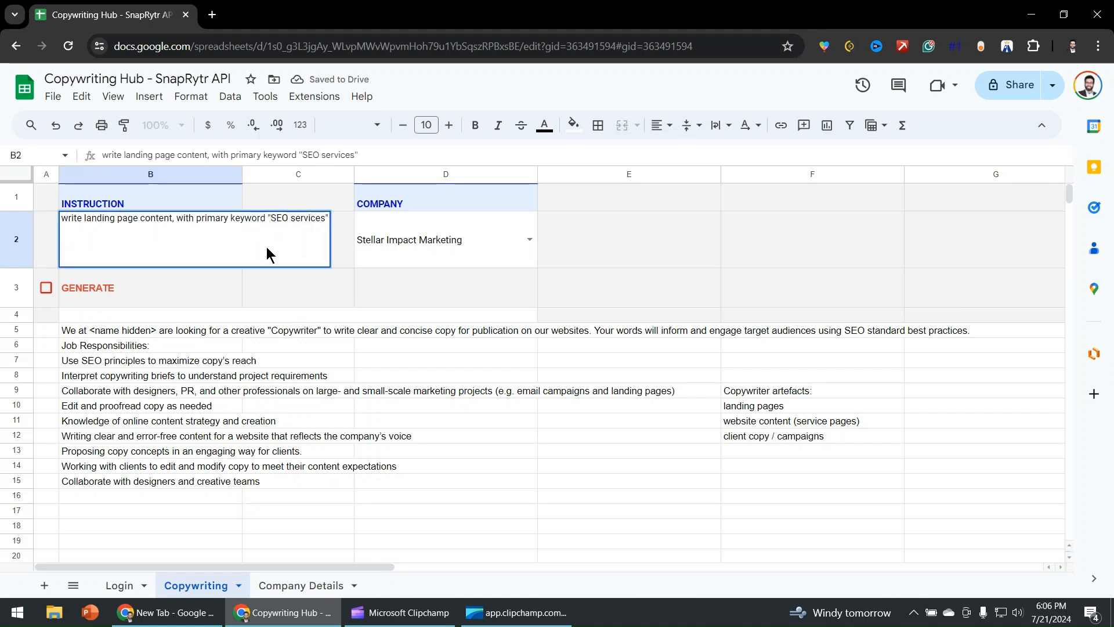
Extend the B2 instruction with secondary keywords "google search engine", "ranking", "seo articles" and "content marketing"
{"action": "type", "text": ", seconda"}
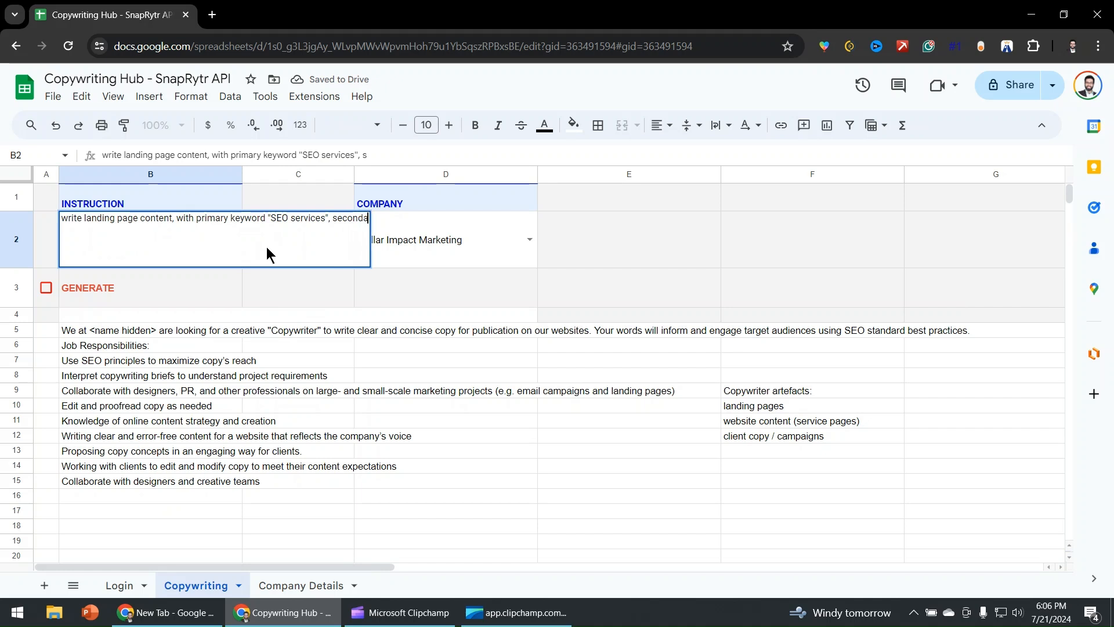
{"action": "type", "text": "ry keywor"}
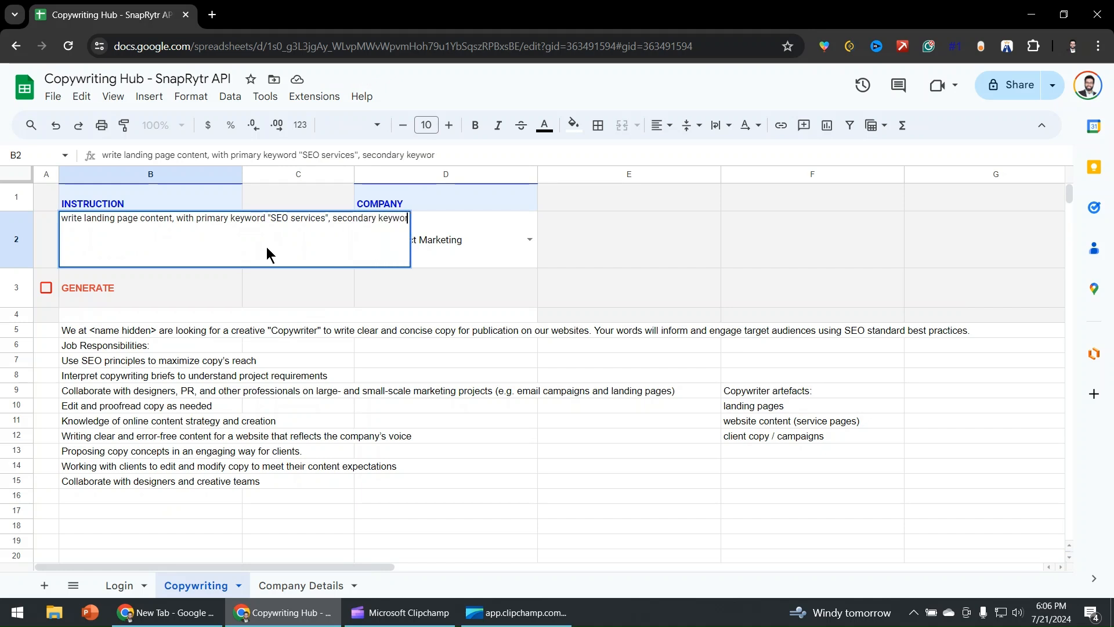
{"action": "type", "text": "ds \"g"}
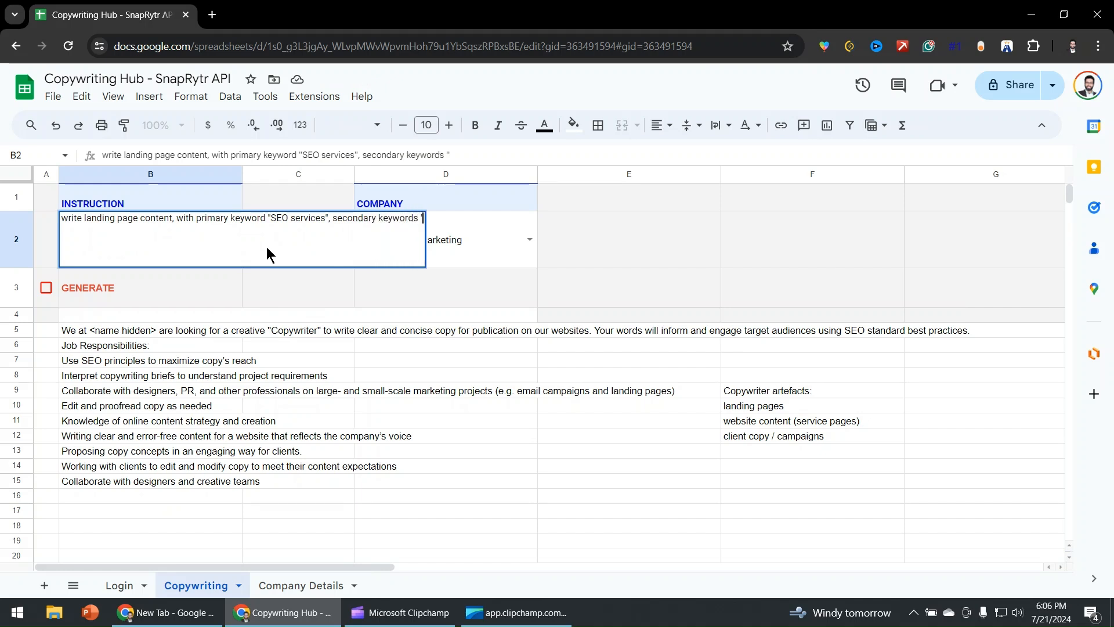
{"action": "type", "text": "oogle sea"}
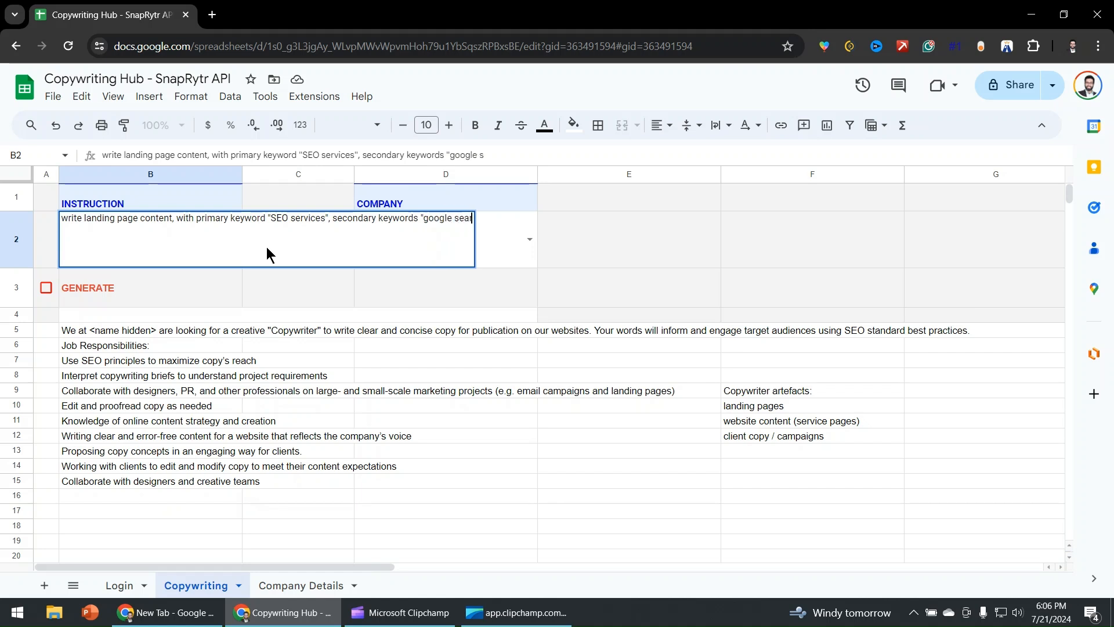
{"action": "type", "text": "rch engine\", \"ranking\", \""}
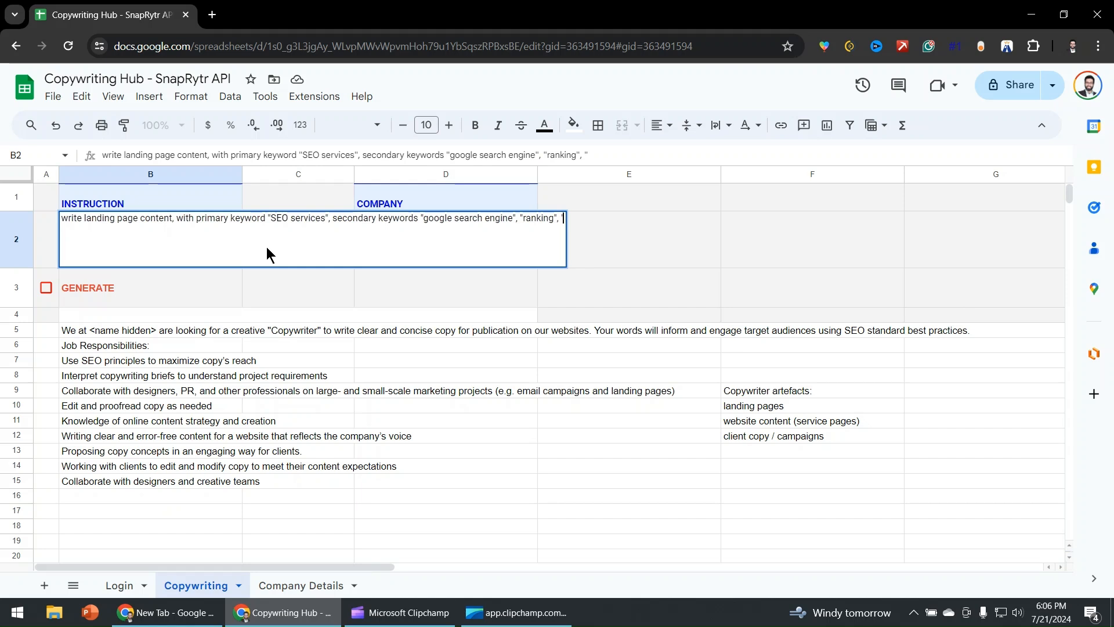
{"action": "type", "text": "seo articles, \"content marketing\""}
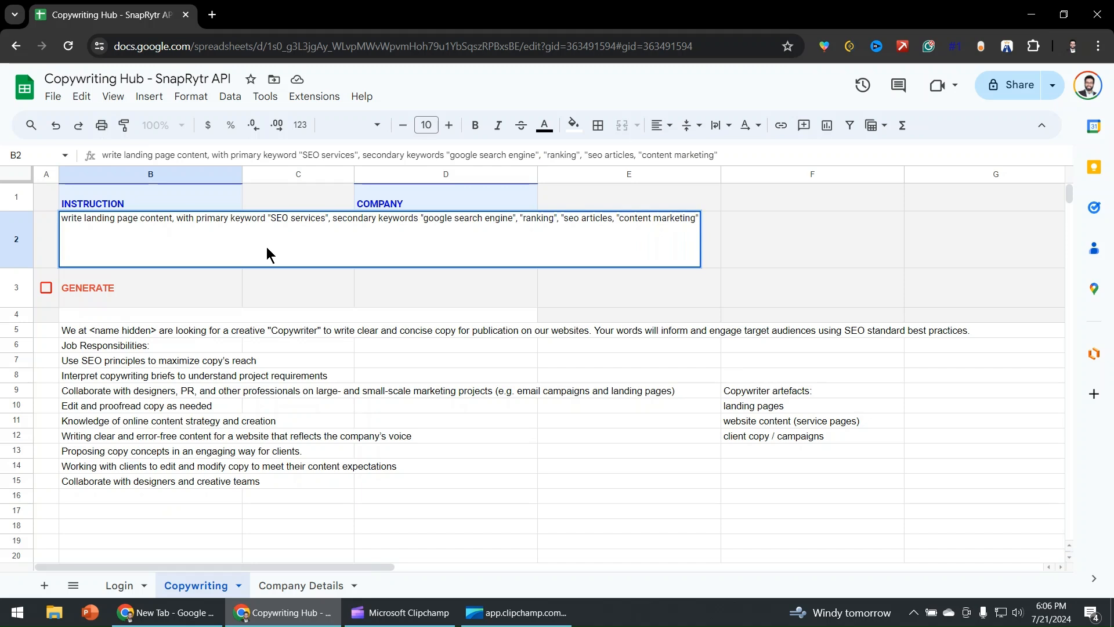
{"action": "key", "text": "Return"}
Append "backlinks" as a further secondary keyword at the end of the B2 instruction
{"action": "double_click", "coordinate": [211, 243]}
{"action": "type", "text": ", \"back"}
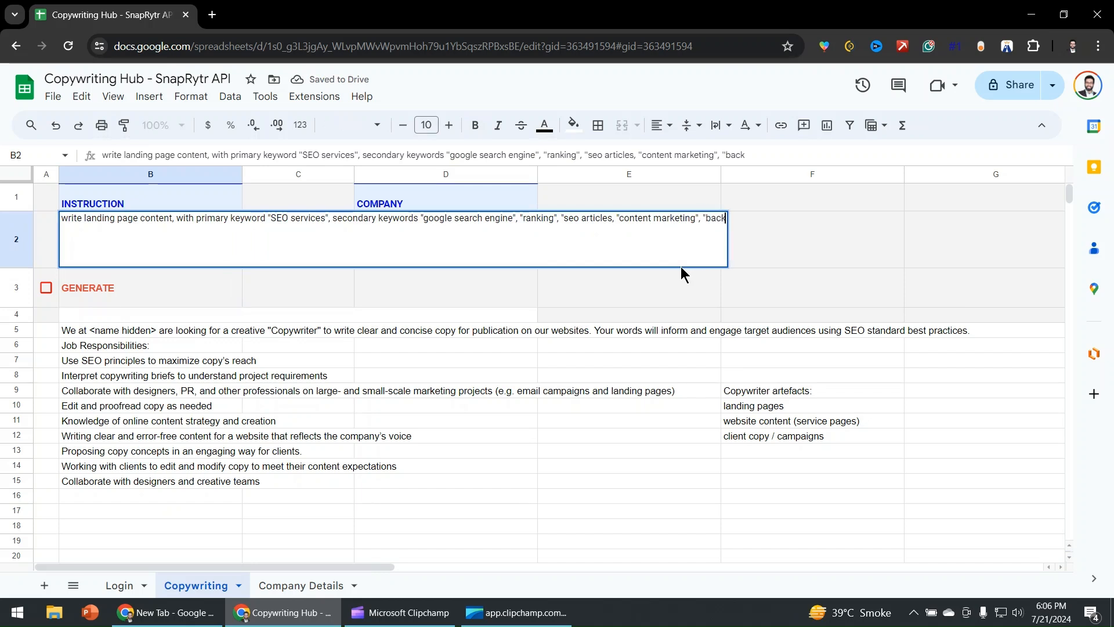
{"action": "type", "text": "links\""}
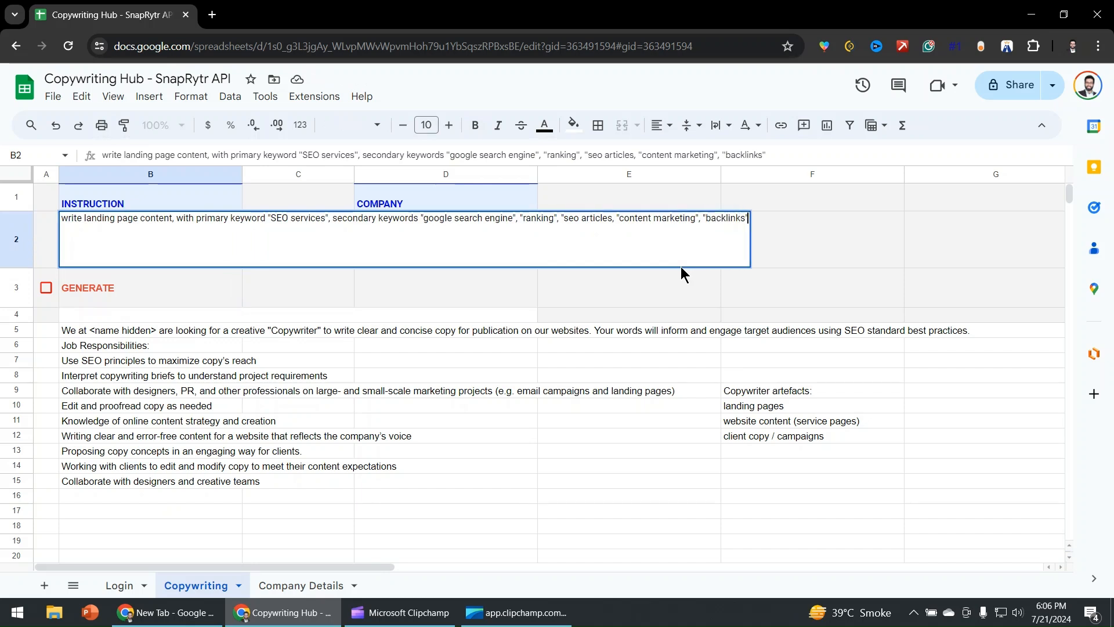
{"action": "key", "text": "Return"}
{"action": "left_click", "coordinate": [188, 255]}
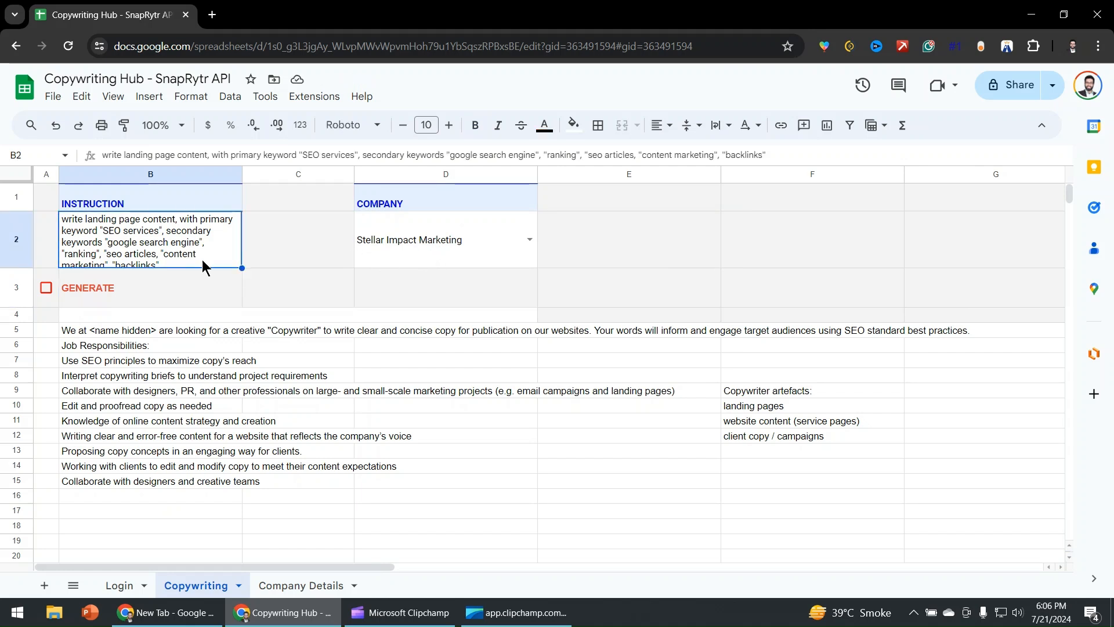
{"action": "double_click", "coordinate": [165, 233]}
{"action": "key", "text": "BackSpace"}
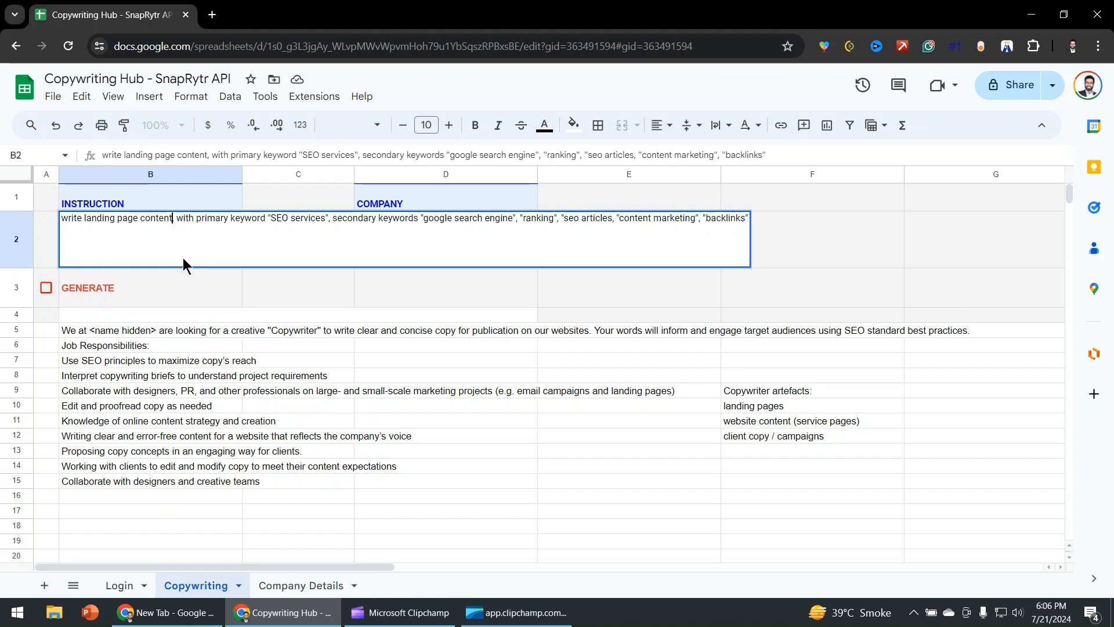
{"action": "left_click", "coordinate": [309, 293]}
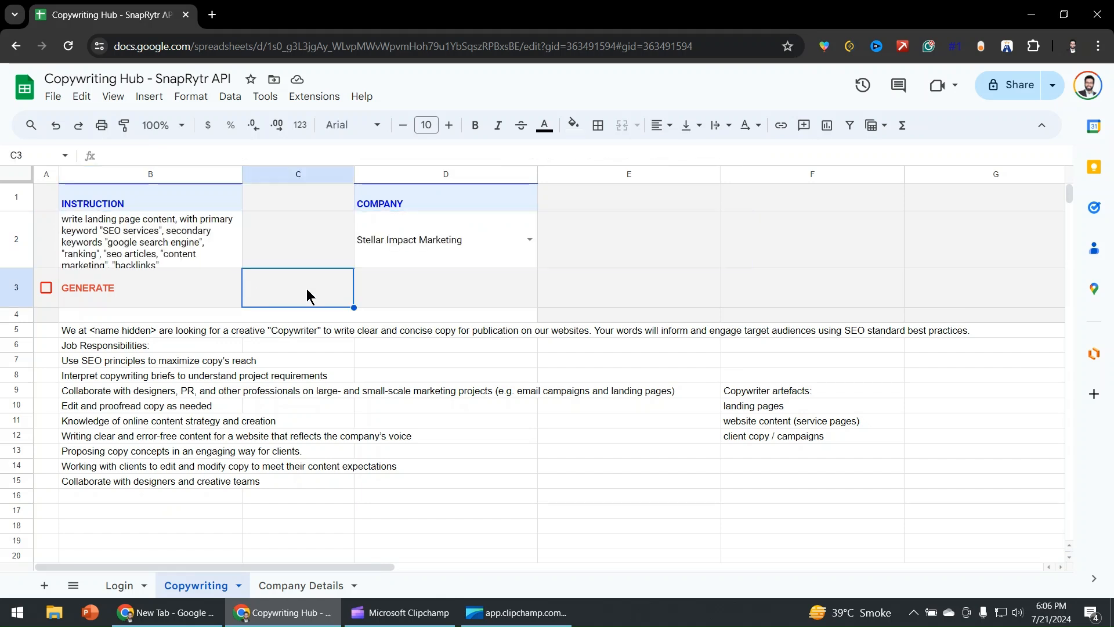
Generate the landing page copy from the instruction for Stellar Impact Marketing
{"action": "left_click", "coordinate": [43, 289]}
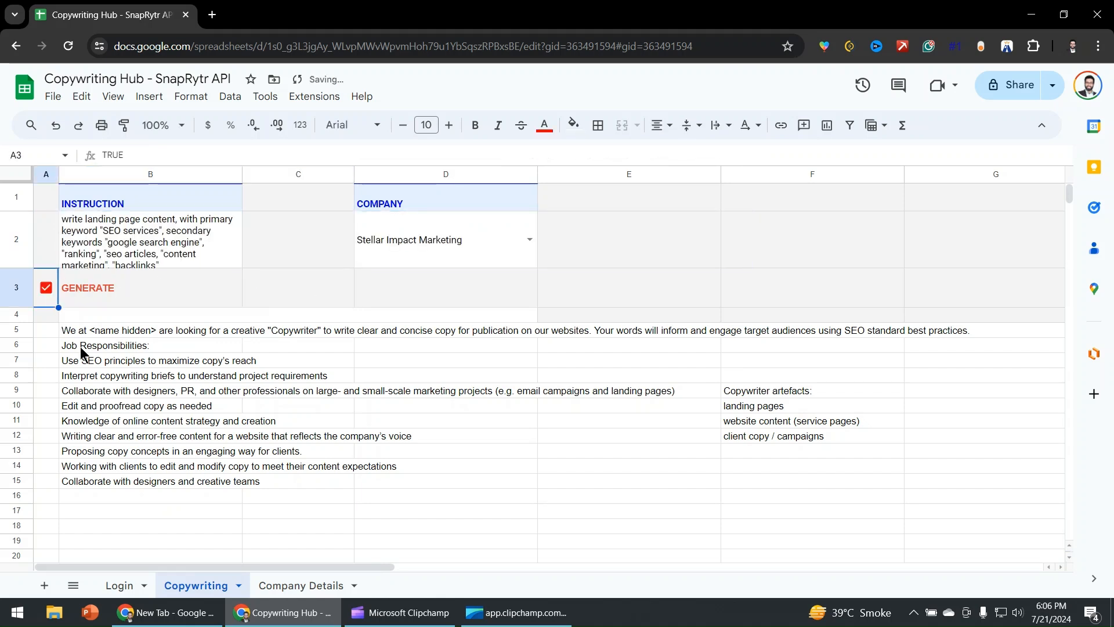
{"action": "left_click", "coordinate": [111, 313]}
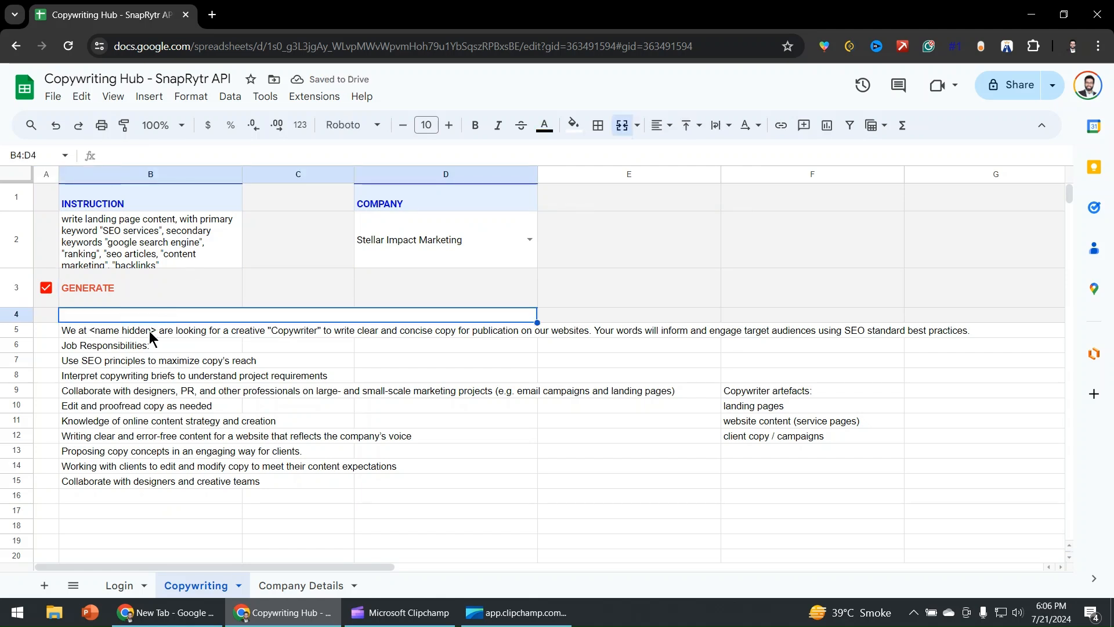
{"action": "left_click", "coordinate": [579, 409]}
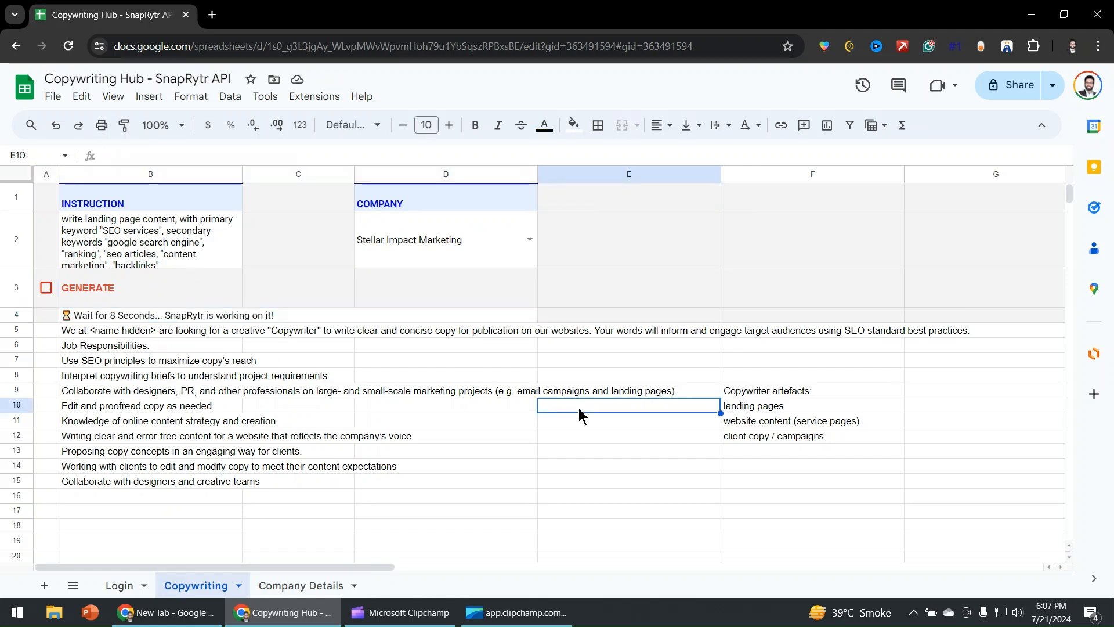
Examine the generated landing page copy in B4:D4 and leave its text unedited
{"action": "left_click", "coordinate": [496, 320]}
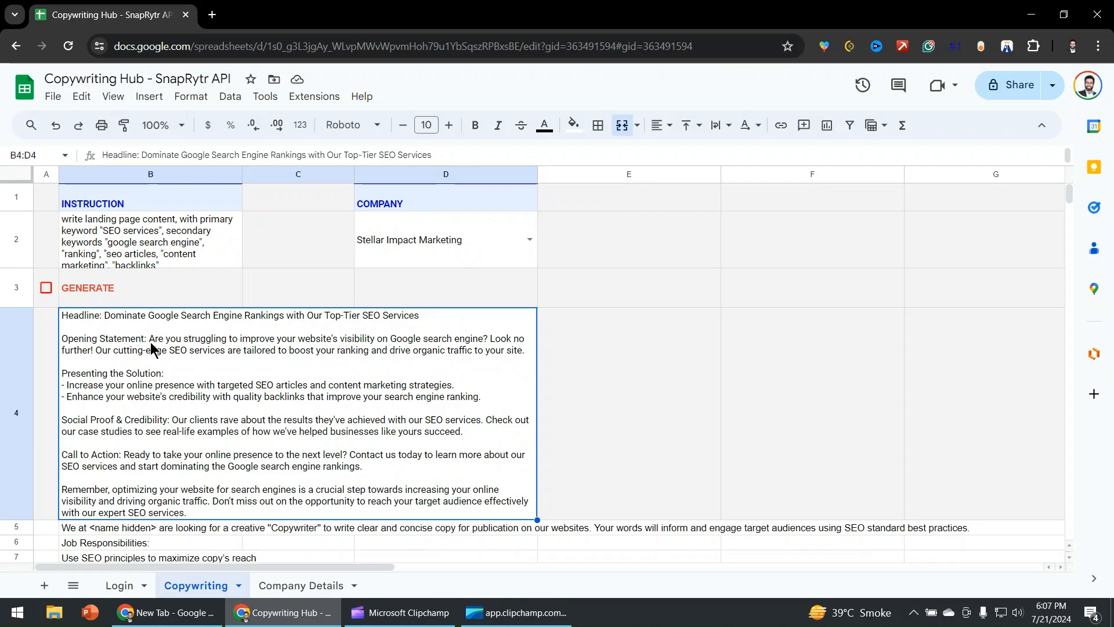
{"action": "double_click", "coordinate": [105, 380]}
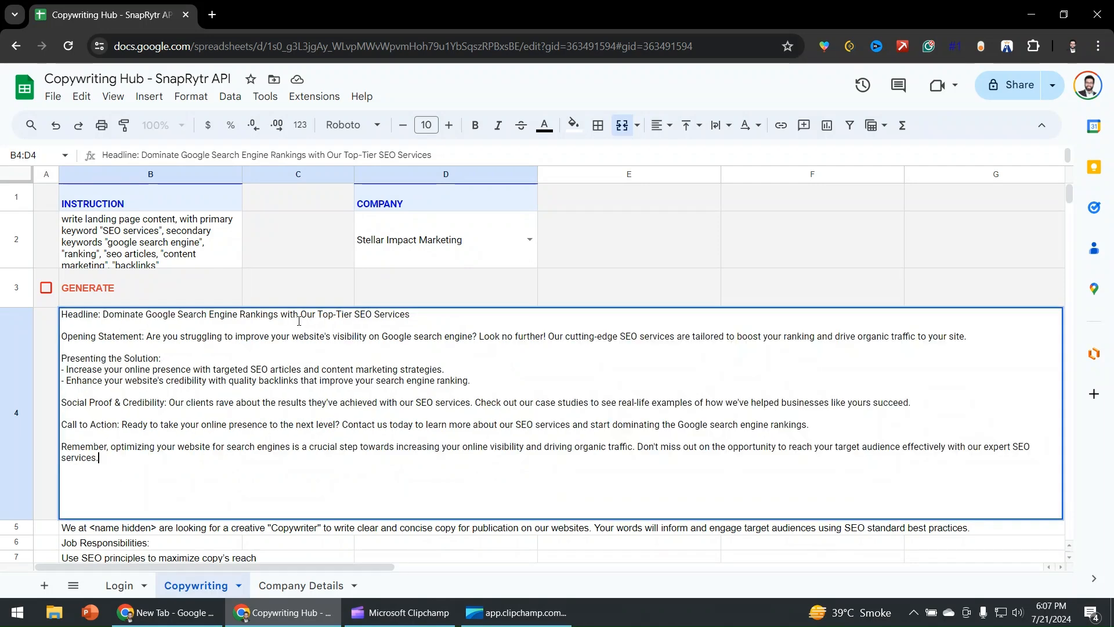
{"action": "left_click", "coordinate": [280, 284]}
{"action": "left_click", "coordinate": [189, 346]}
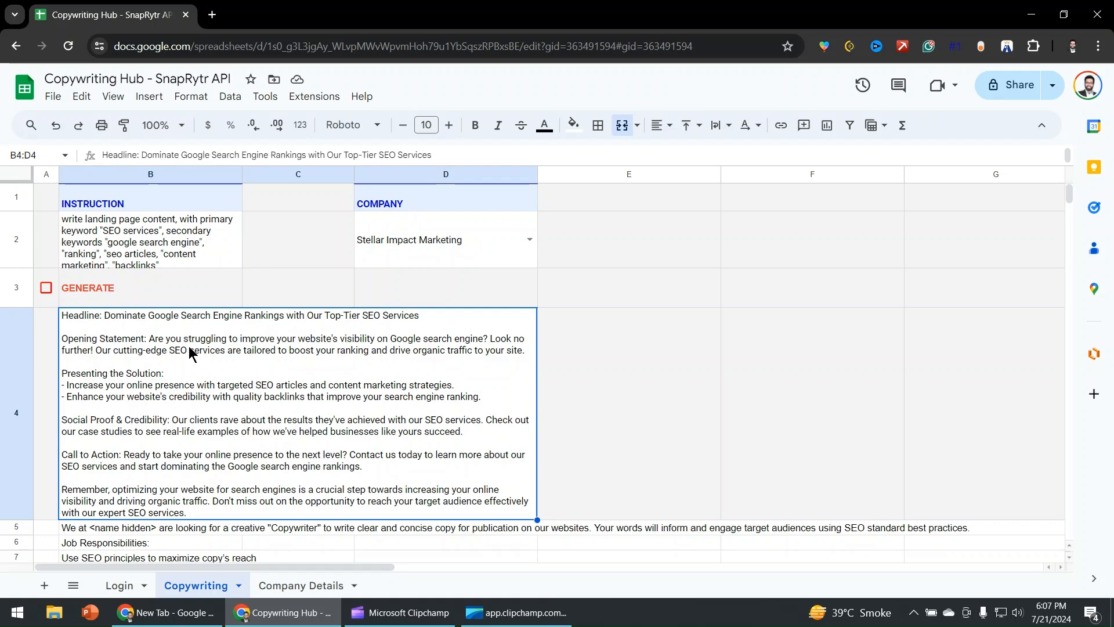
Change the start of the B2 instruction to "give me taglines that i can use on landing page content"
{"action": "double_click", "coordinate": [85, 218]}
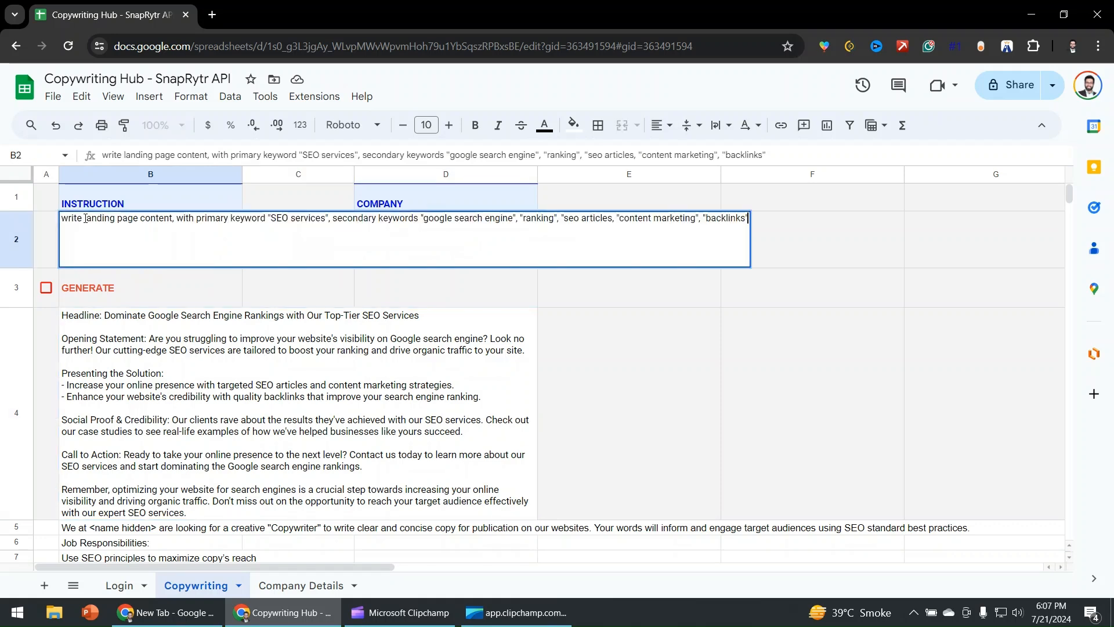
{"action": "left_click", "coordinate": [62, 218]}
{"action": "type", "text": "give me taglines to wri"}
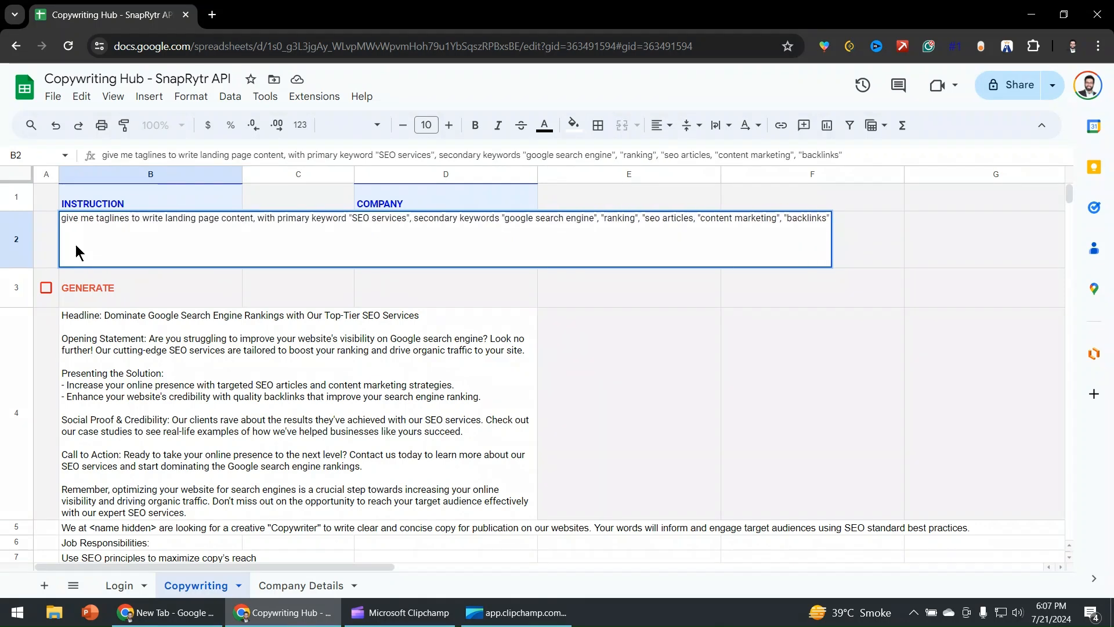
{"action": "type", "text": "t"}
{"action": "key", "text": "ctrl+shift+Left"}
{"action": "key", "text": "ctrl+shift+Left"}
{"action": "key", "text": "ctrl+shift+Left"}
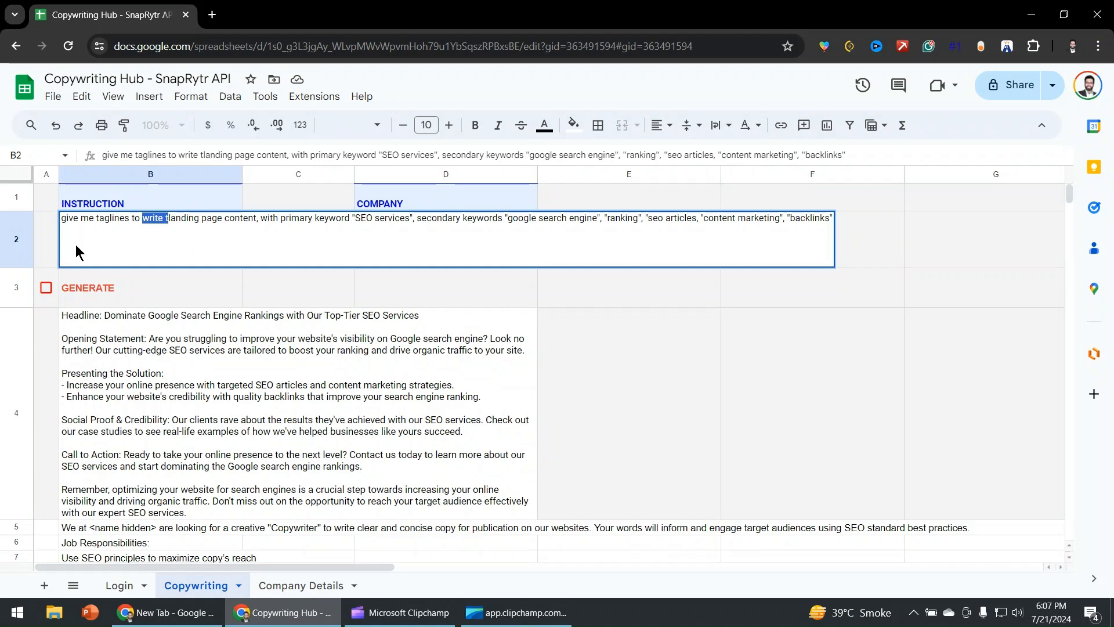
{"action": "type", "text": "that i can use on"}
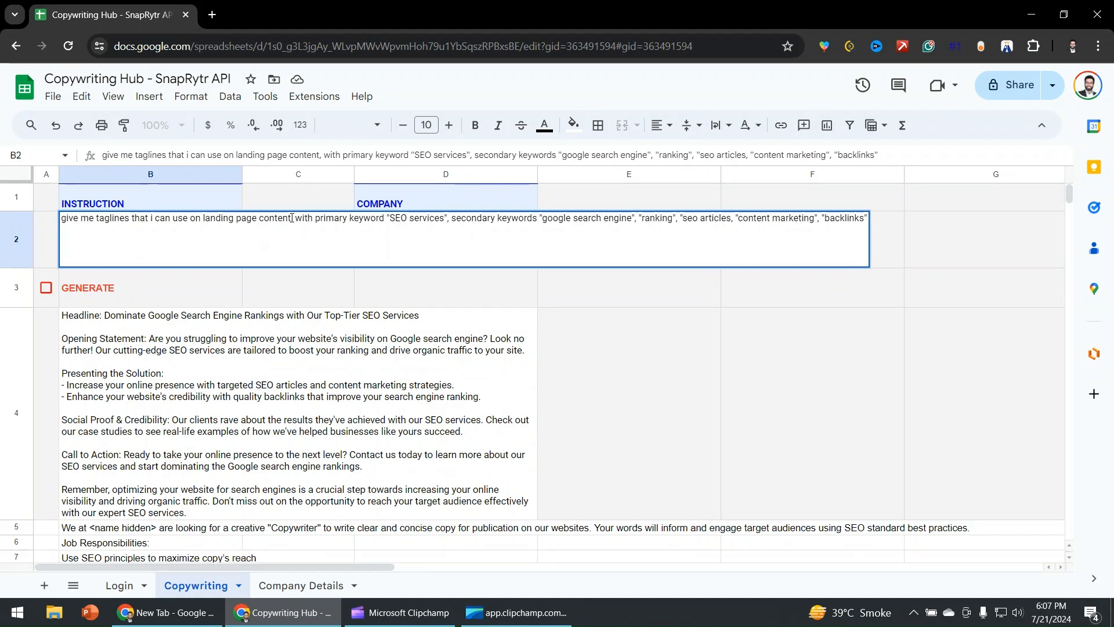
In the B2 instruction, replace ", with primary keyword" with ". The landing page is about" before "SEO services"
{"action": "left_click_drag", "start_coordinate": [291, 218], "coordinate": [384, 223]}
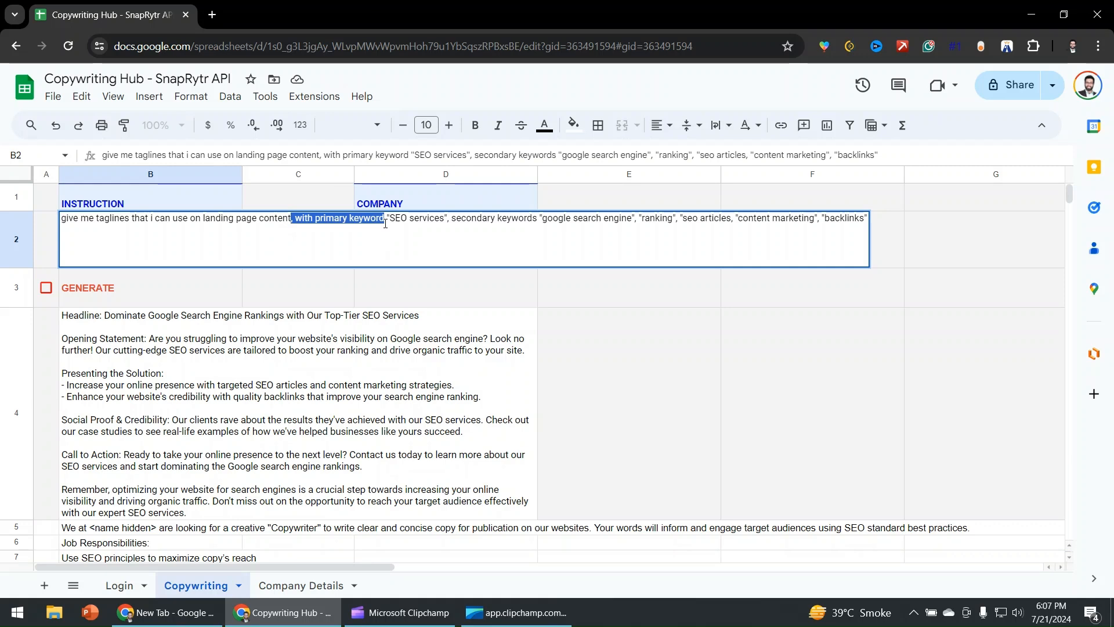
{"action": "type", "text": ". The landing page"}
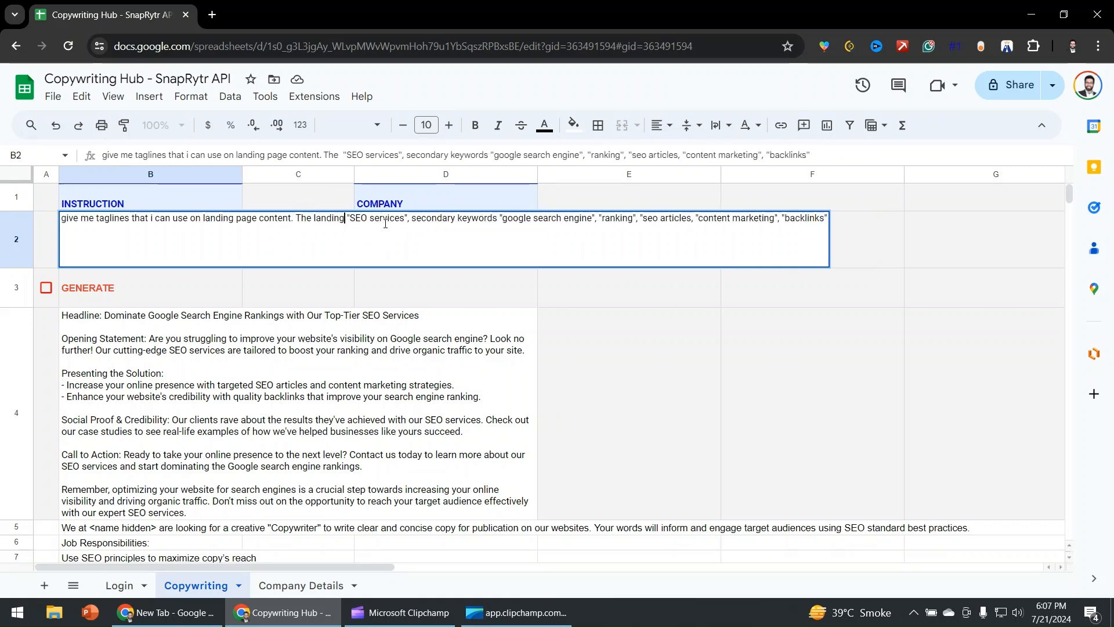
{"action": "type", "text": " is about"}
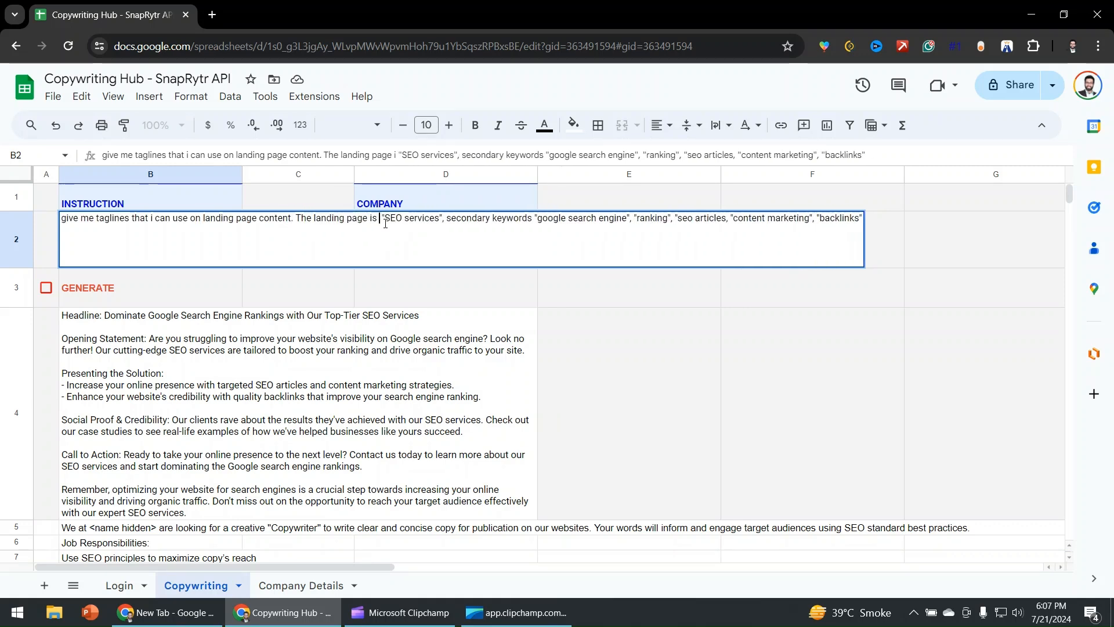
{"action": "key", "text": "ctrl+Right"}
{"action": "key", "text": "ctrl+Right"}
{"action": "key", "text": "ctrl+Right"}
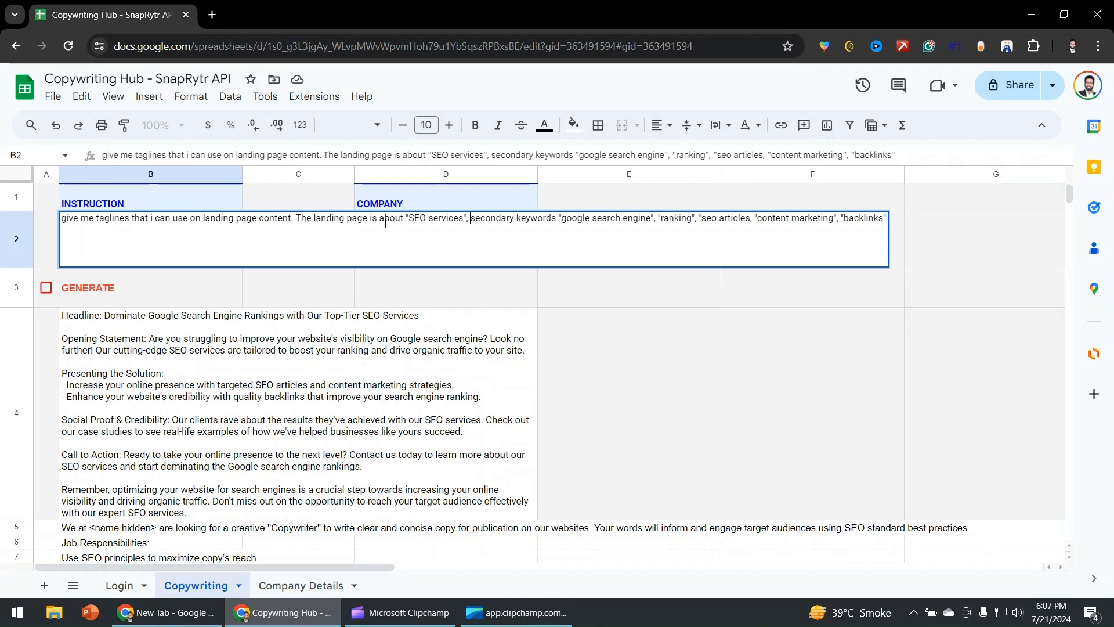
Replace the secondary keywords in the B2 instruction with "that we offer." and generate the taglines
{"action": "key", "text": "shift+End"}
{"action": "type", "text": "that we o"}
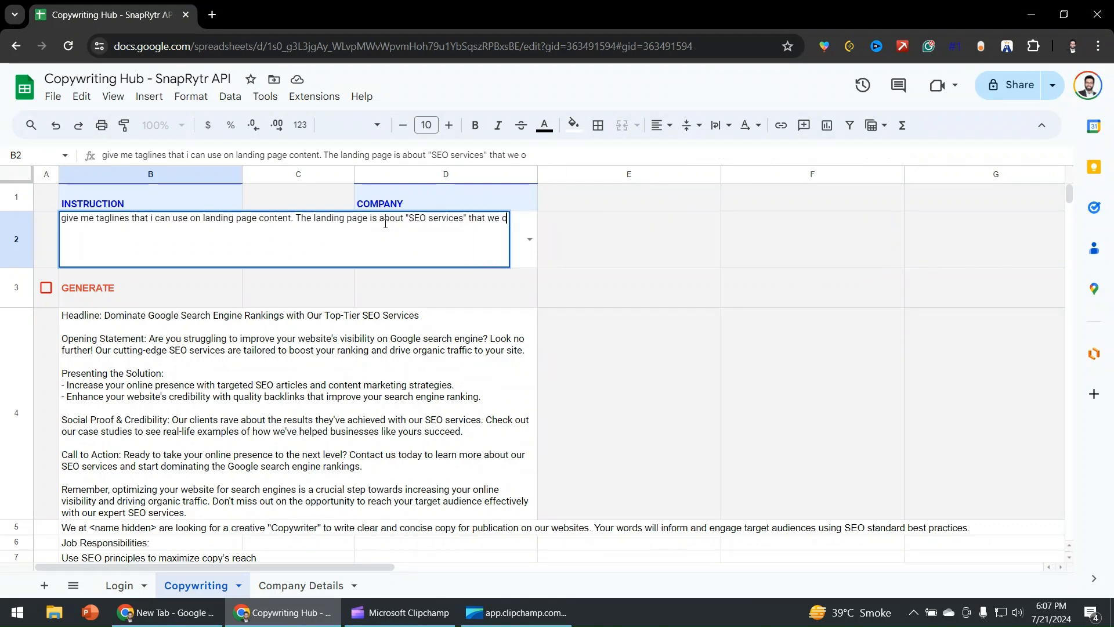
{"action": "type", "text": "ffer."}
{"action": "key", "text": "Return"}
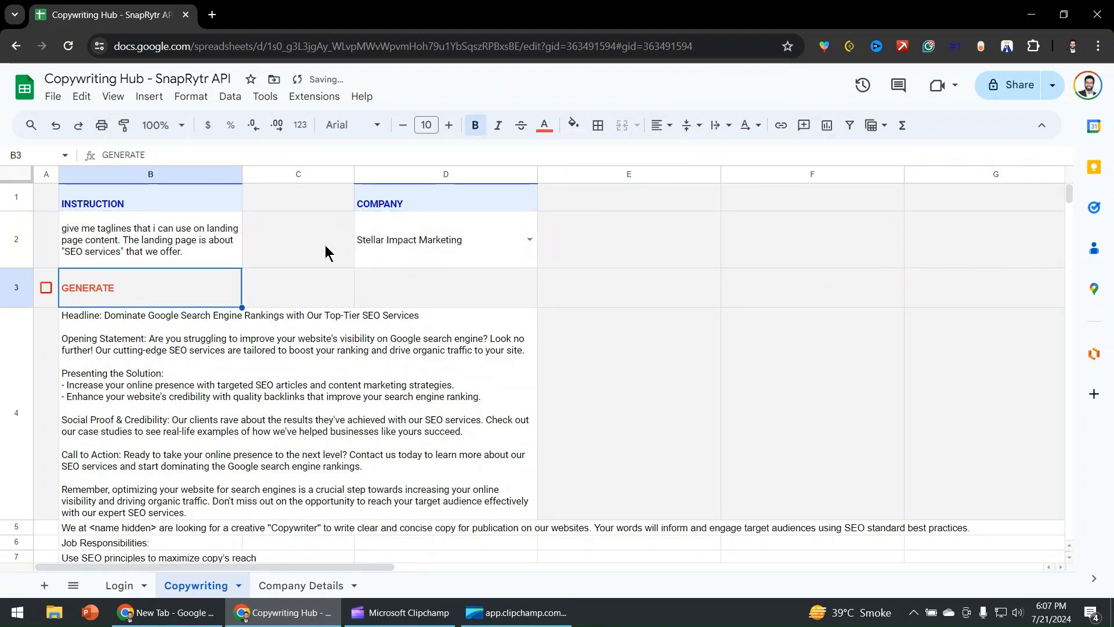
{"action": "left_click", "coordinate": [48, 286]}
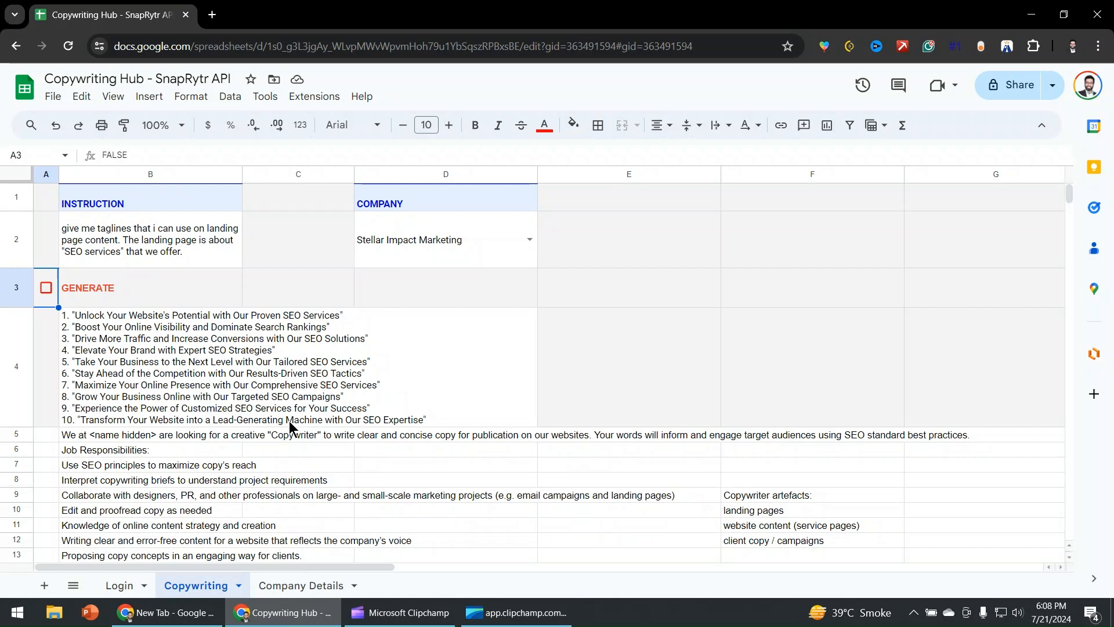
Replace the B2 instruction with "write a campaign for me where i want to convince the ideal persona on testing our"
{"action": "left_click", "coordinate": [167, 238]}
{"action": "type", "text": "write a campaign"}
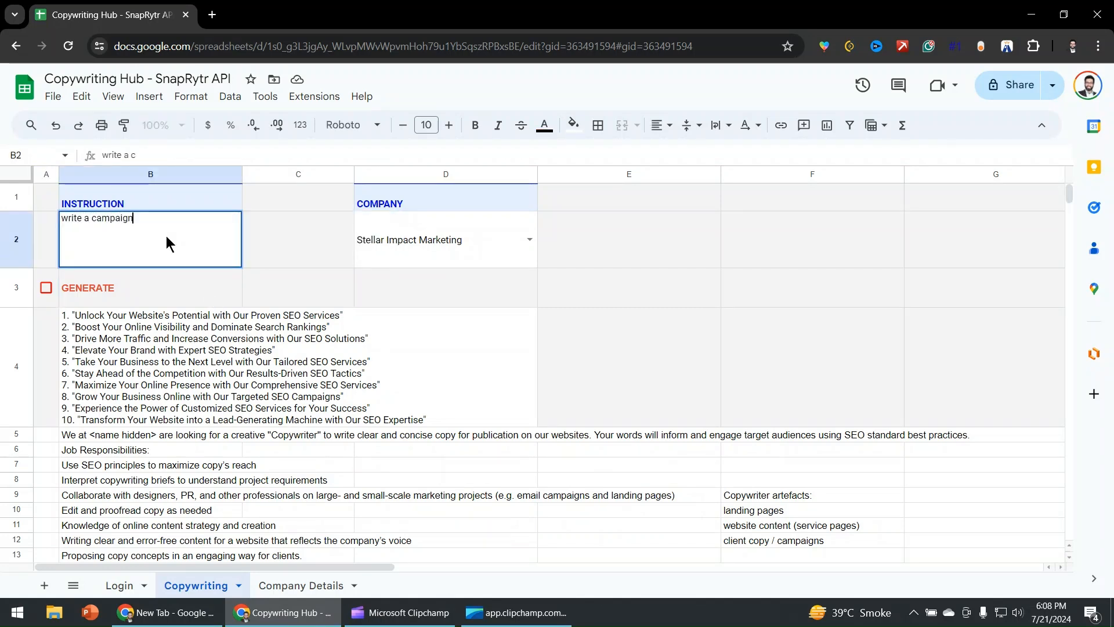
{"action": "type", "text": " for me where i want to convince the ideal persona on"}
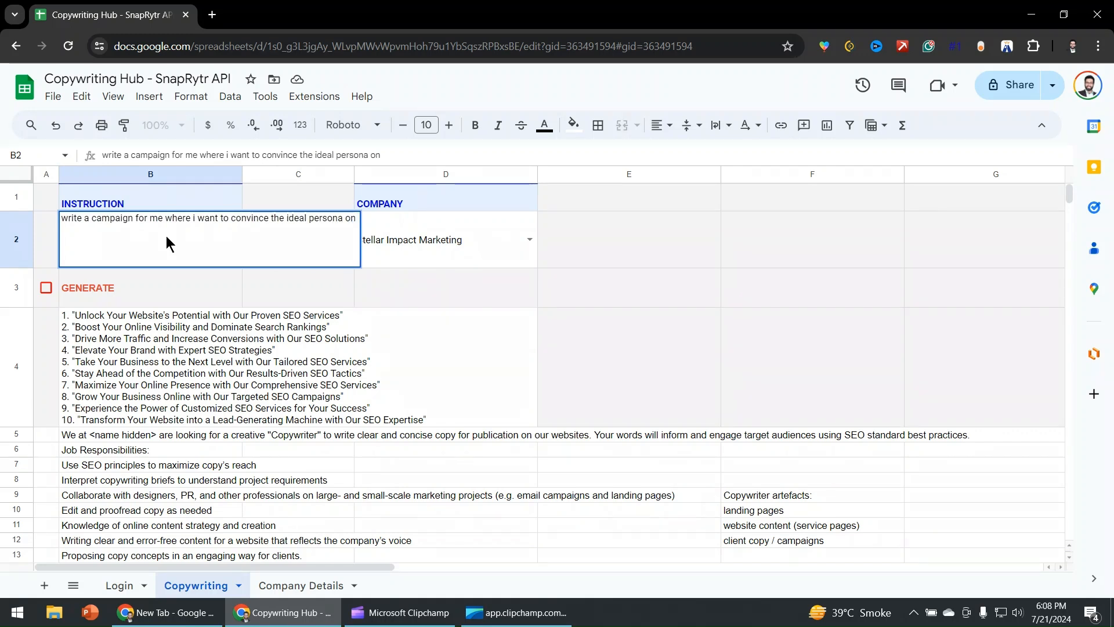
{"action": "type", "text": " testing our s"}
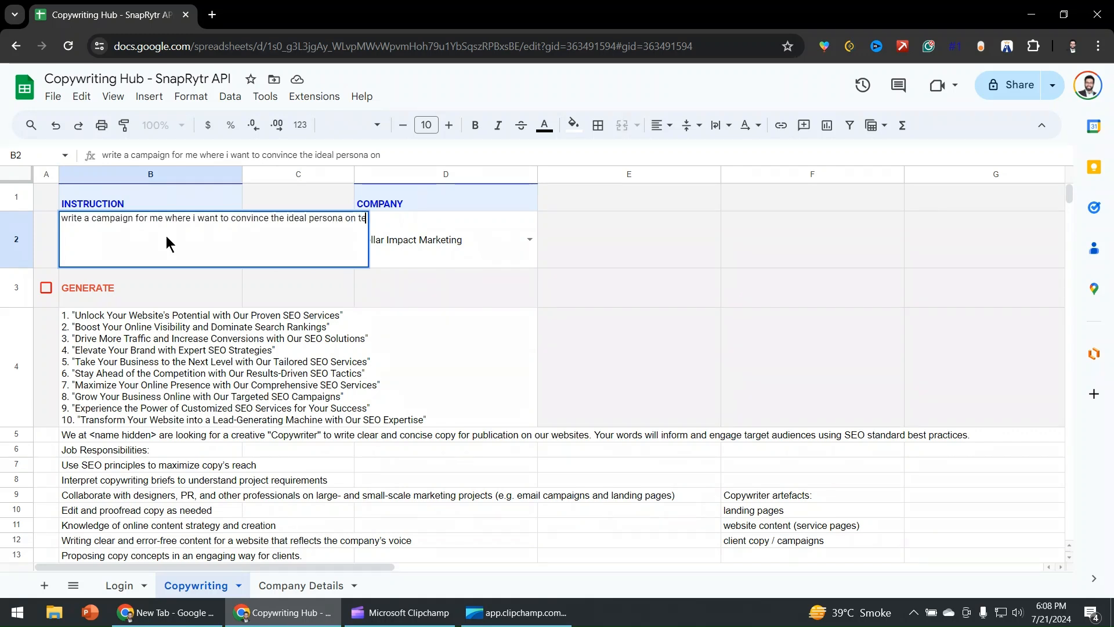
{"action": "key", "text": "BackSpace"}
Complete the B2 instruction with "free SEO Report offer" after "testing our"
{"action": "type", "text": "free service"}
{"action": "key", "text": "BackSpace"}
{"action": "key", "text": "BackSpace"}
{"action": "key", "text": "BackSpace"}
{"action": "key", "text": "BackSpace"}
{"action": "key", "text": "BackSpace"}
{"action": "key", "text": "BackSpace"}
{"action": "key", "text": "BackSpace"}
{"action": "type", "text": "Report serv"}
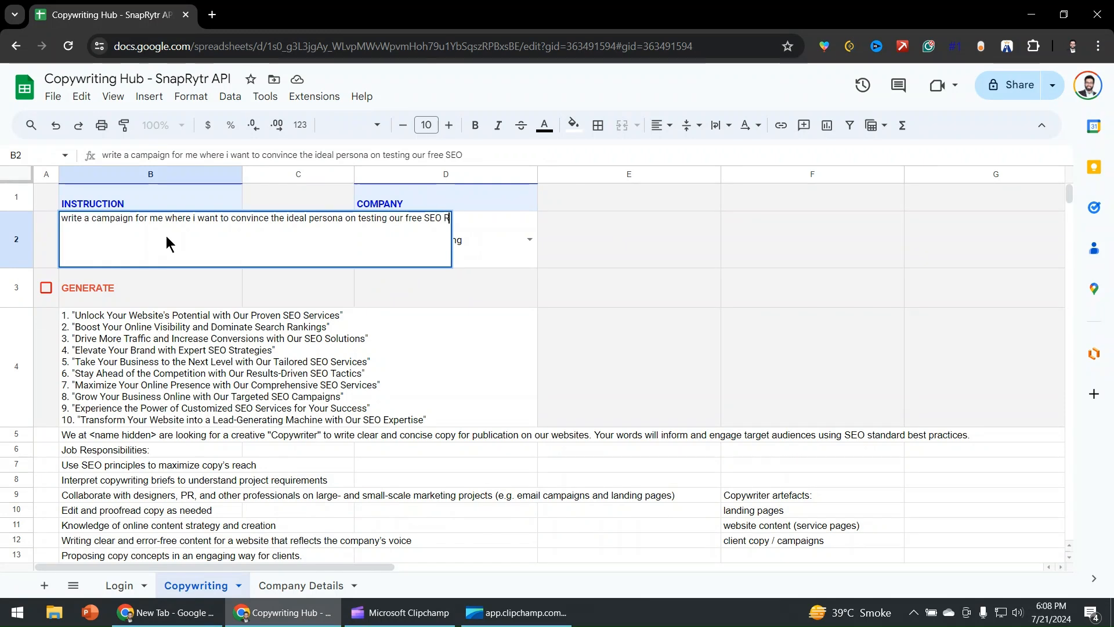
{"action": "key", "text": "BackSpace"}
{"action": "key", "text": "BackSpace"}
{"action": "key", "text": "BackSpace"}
{"action": "key", "text": "BackSpace"}
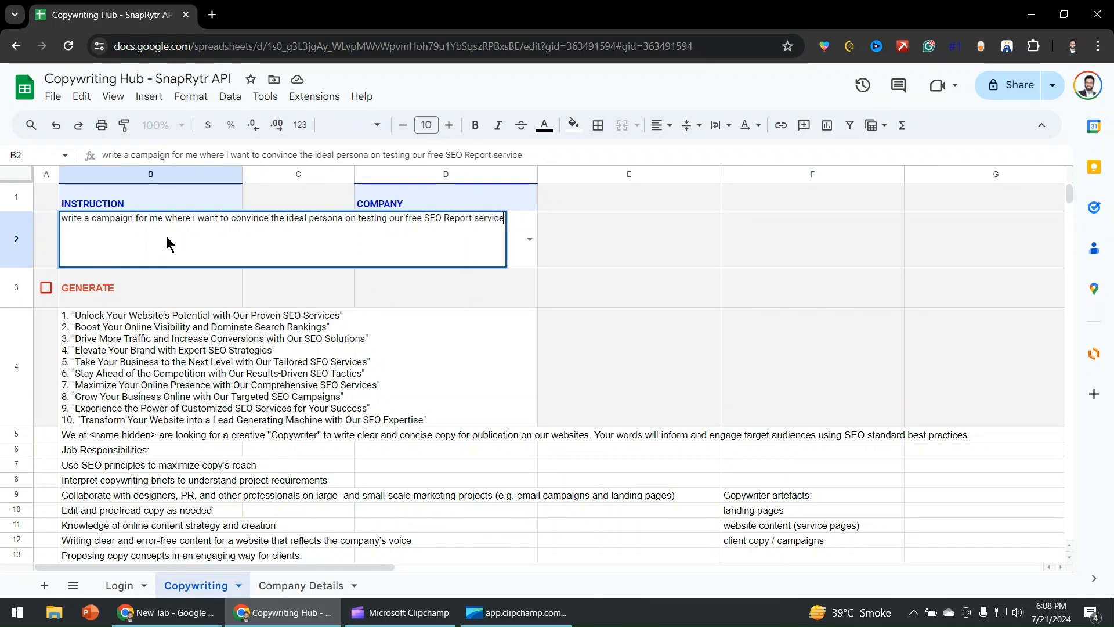
{"action": "type", "text": "serv"}
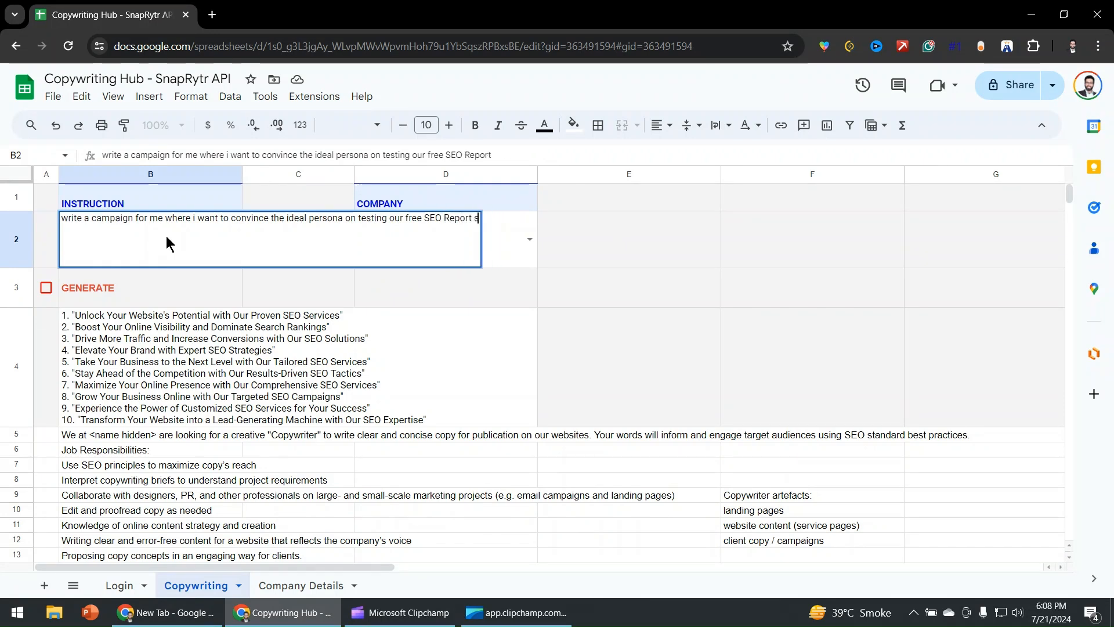
{"action": "key", "text": "BackSpace"}
{"action": "key", "text": "BackSpace"}
{"action": "key", "text": "BackSpace"}
{"action": "key", "text": "BackSpace"}
{"action": "key", "text": "BackSpace"}
{"action": "type", "text": "offer"}
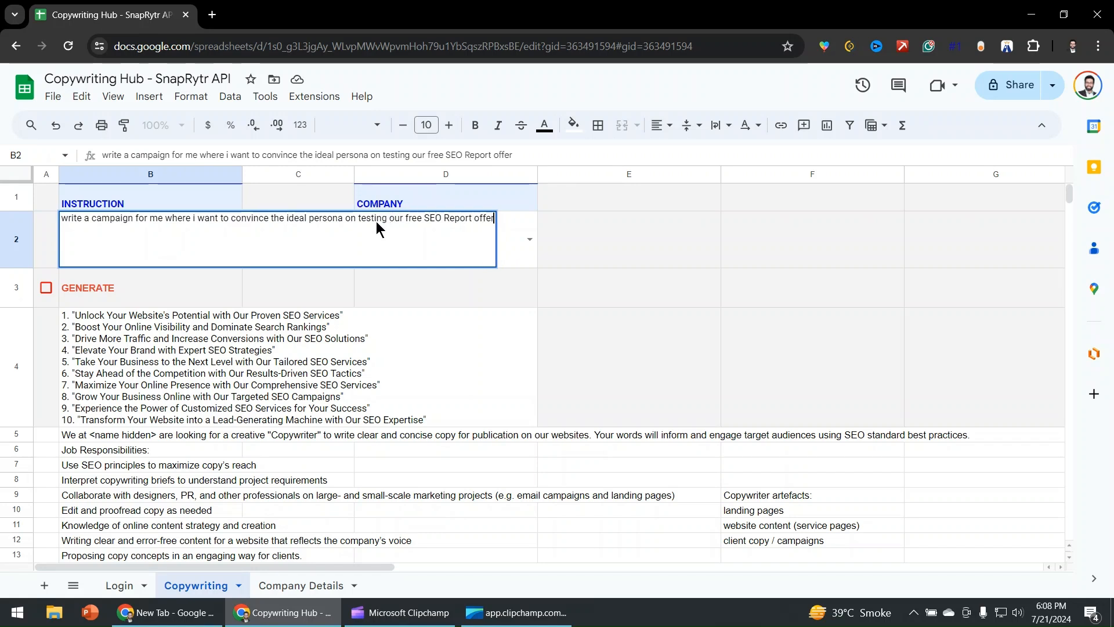
In the B2 instruction, replace "testing" with "trying" and generate the campaign copy
{"action": "double_click", "coordinate": [374, 208]}
{"action": "double_click", "coordinate": [188, 238]}
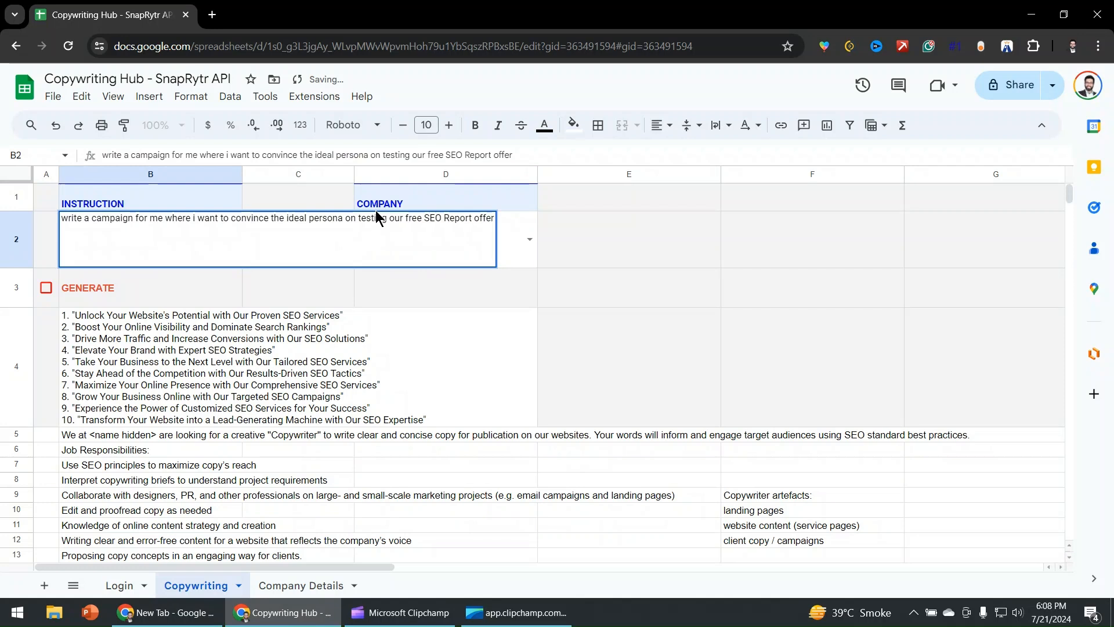
{"action": "double_click", "coordinate": [375, 217]}
{"action": "type", "text": "trying"}
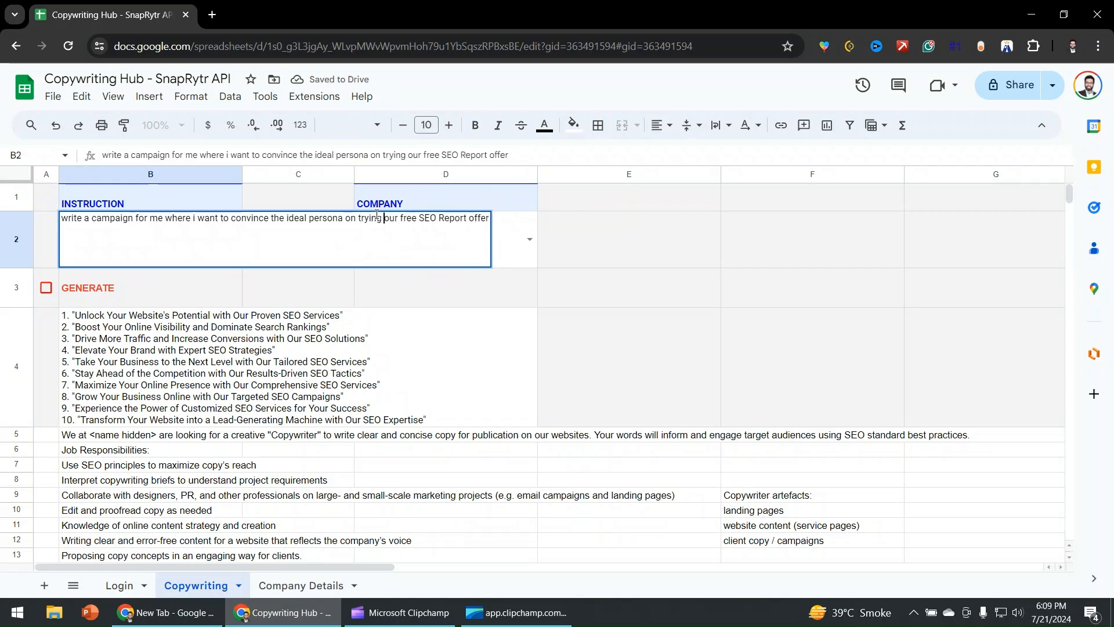
{"action": "left_click", "coordinate": [565, 320]}
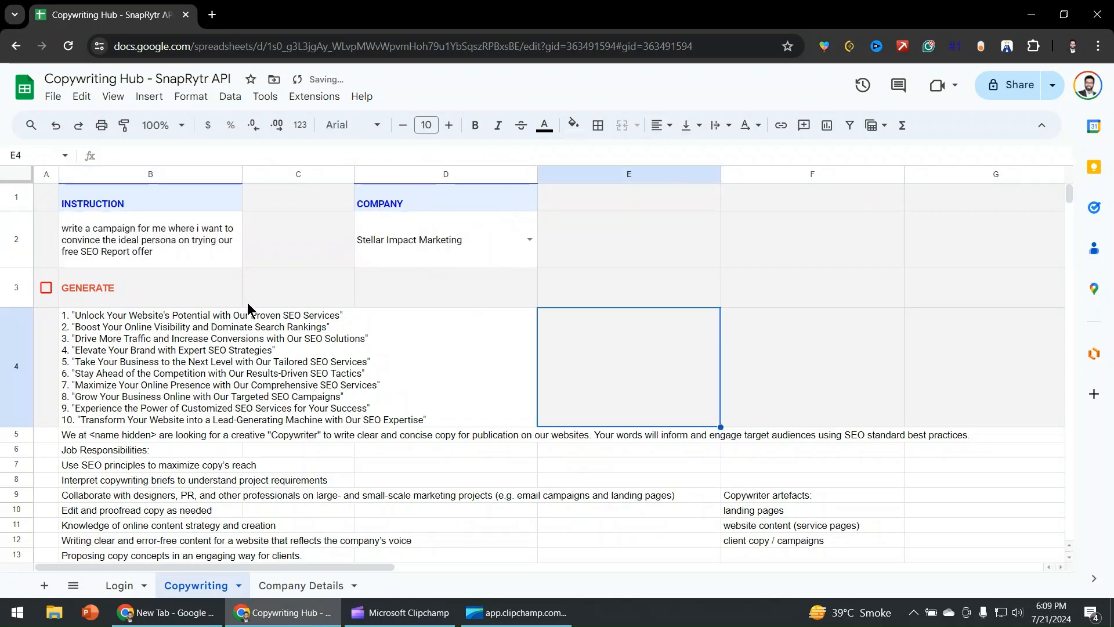
{"action": "left_click", "coordinate": [46, 287]}
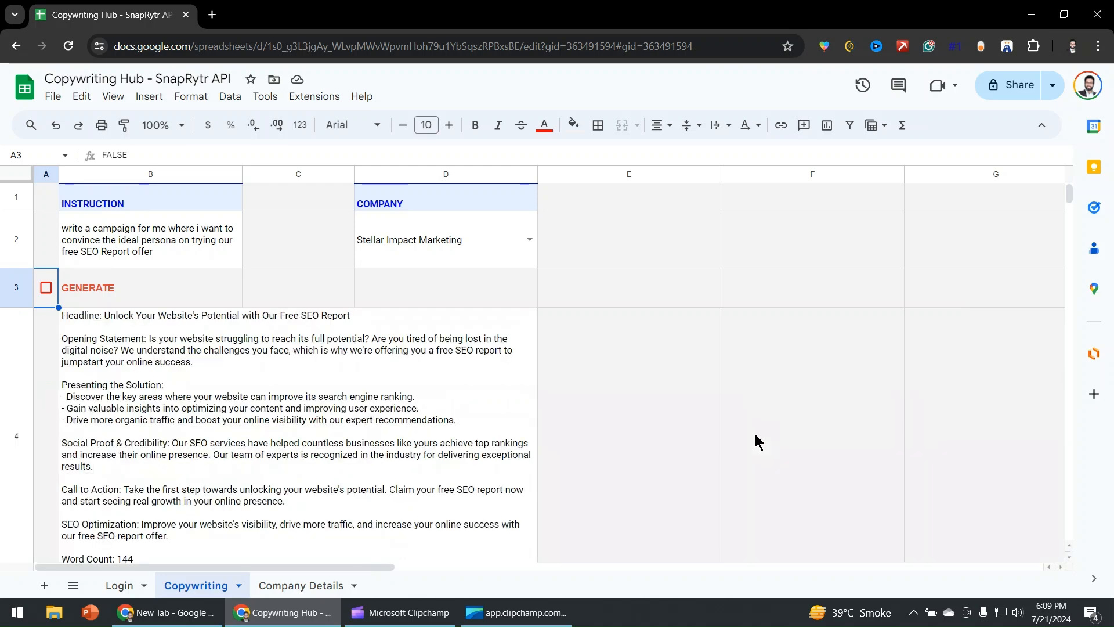
Examine the generated campaign copy in B4:D4 from the headline down to the word count
{"action": "left_click", "coordinate": [753, 429]}
{"action": "left_click", "coordinate": [226, 385]}
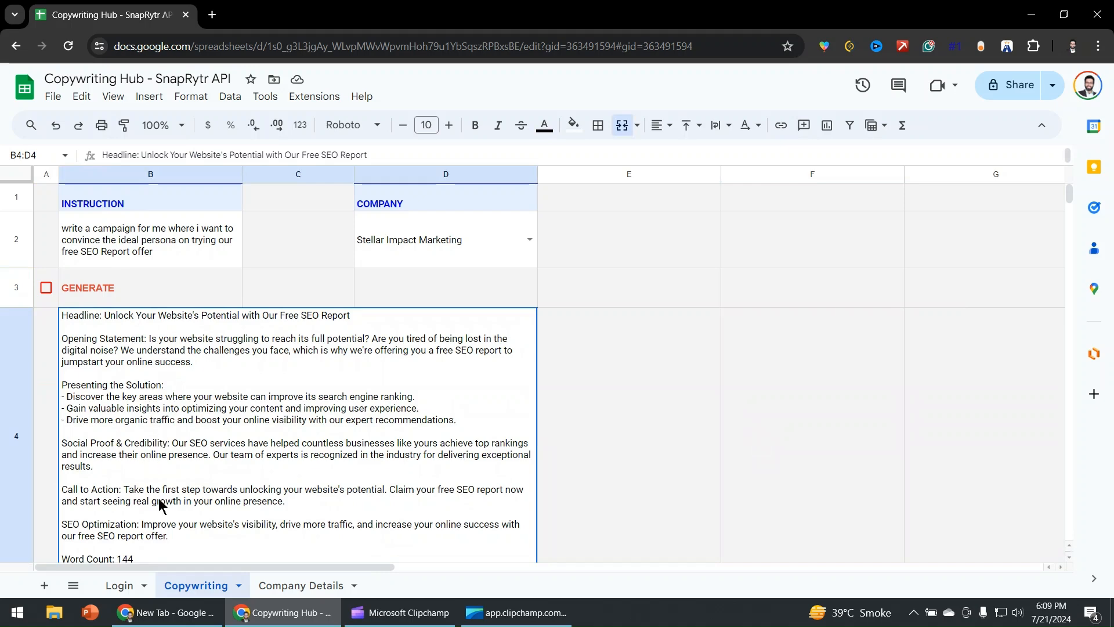
{"action": "scroll", "coordinate": [160, 519], "scroll_direction": "down", "scroll_amount": 2}
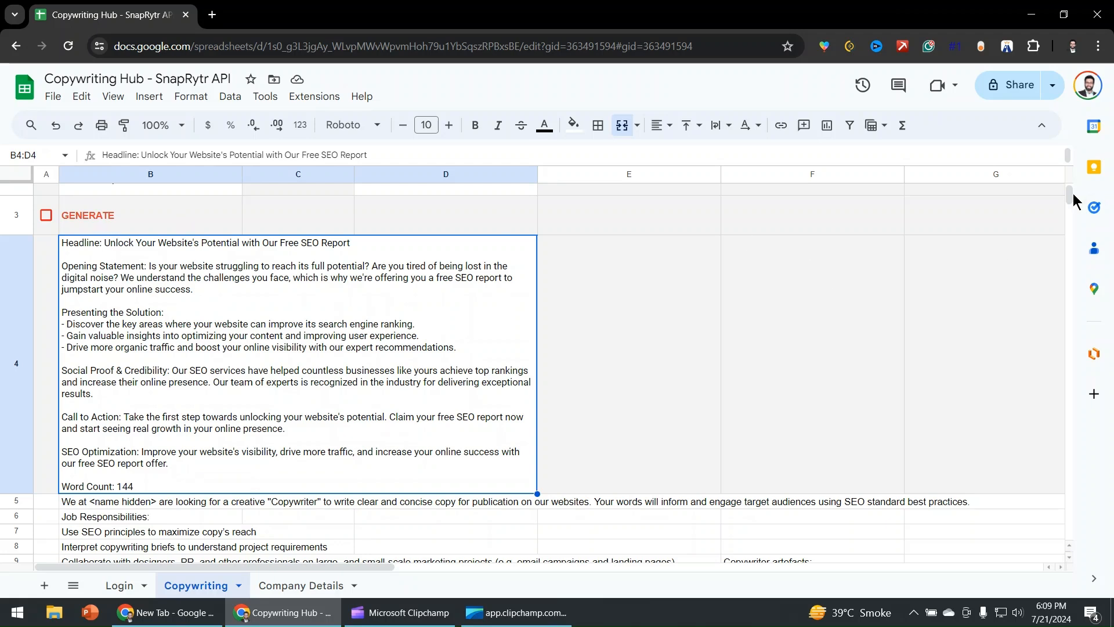
{"action": "scroll", "coordinate": [1071, 181], "scroll_direction": "up", "scroll_amount": 2}
{"action": "left_click", "coordinate": [434, 615]}
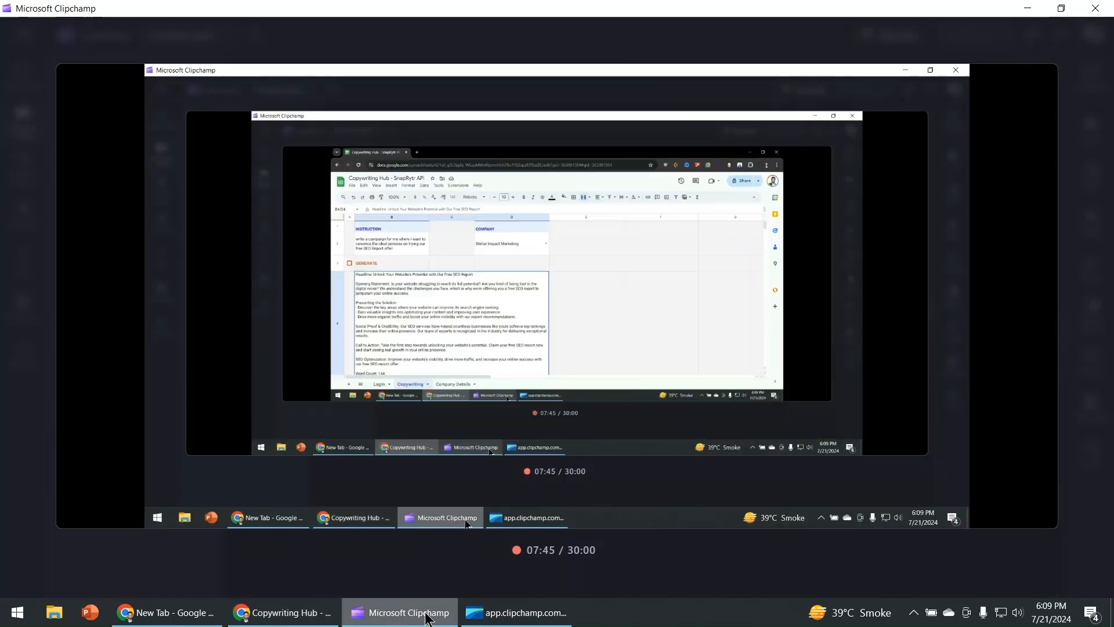
{"action": "left_click", "coordinate": [318, 617]}
{"action": "left_click", "coordinate": [162, 231]}
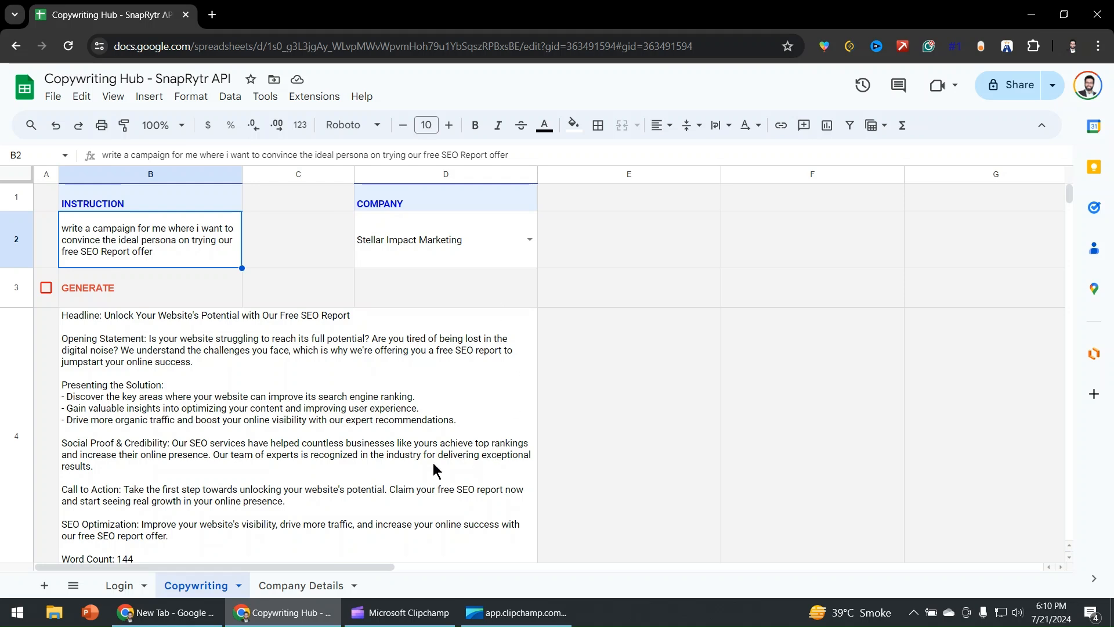
{"action": "left_click", "coordinate": [400, 612]}
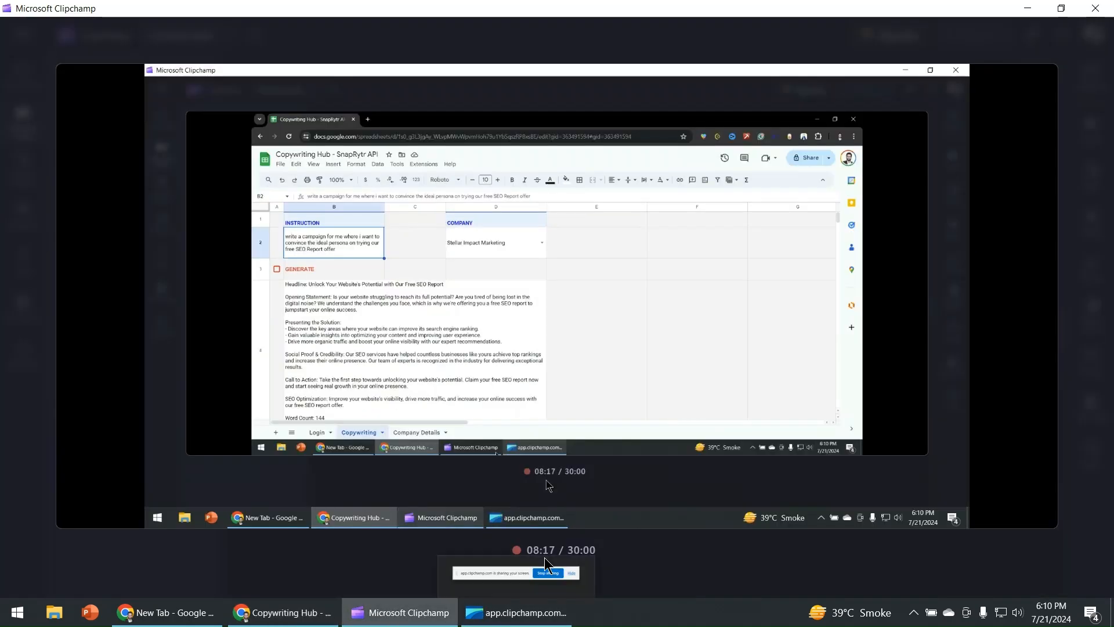